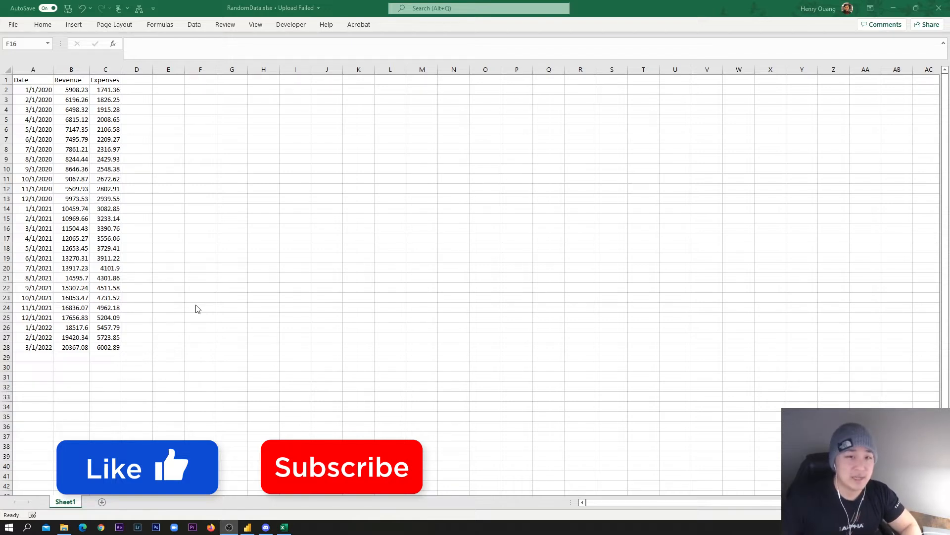
Examine the header row and the Date, Revenue and Expenses data in A1:C28
left_click(196, 306)
left_click_drag(120, 344, 97, 82)
left_click(147, 135)
left_click(41, 80)
left_click_drag(36, 80, 421, 71)
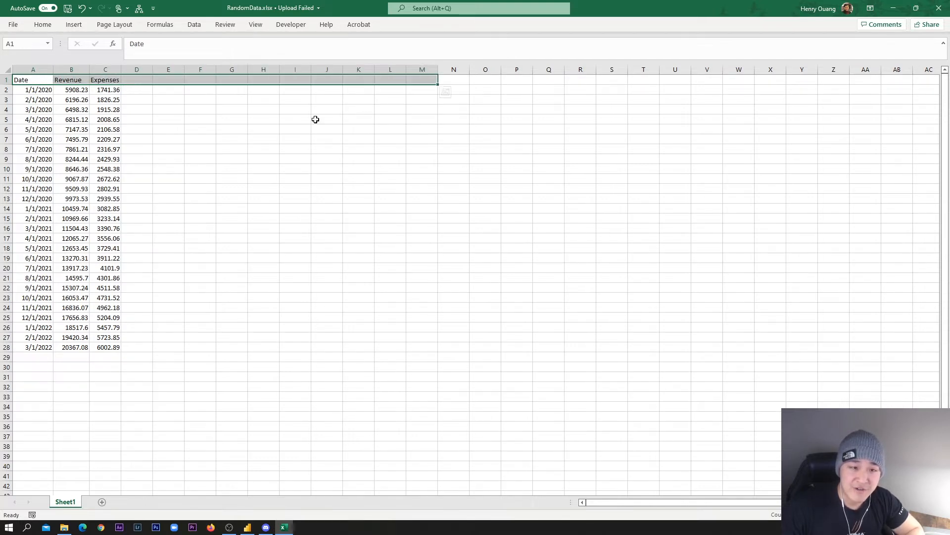
left_click_drag(296, 127, 270, 129)
left_click_drag(55, 91, 112, 347)
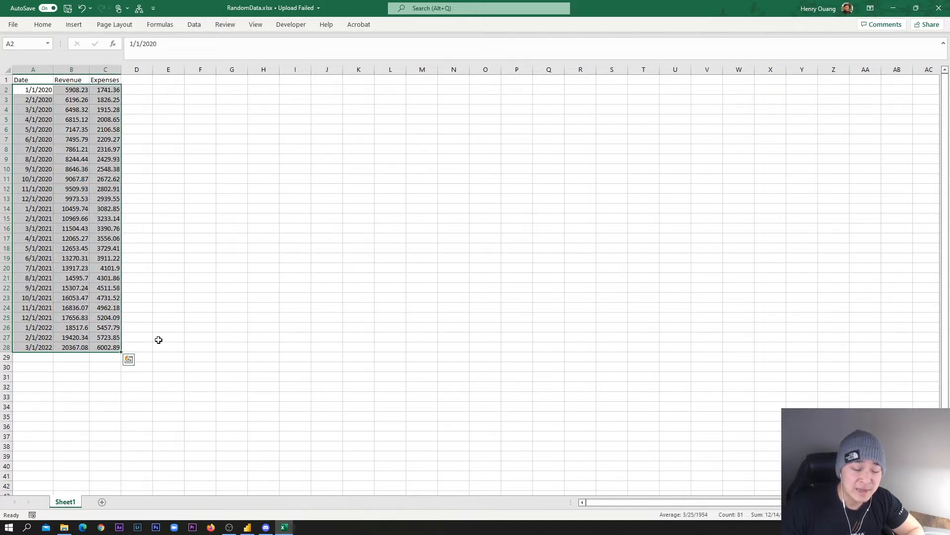
left_click(158, 339)
left_click_drag(42, 91, 46, 344)
left_click_drag(79, 90, 104, 82)
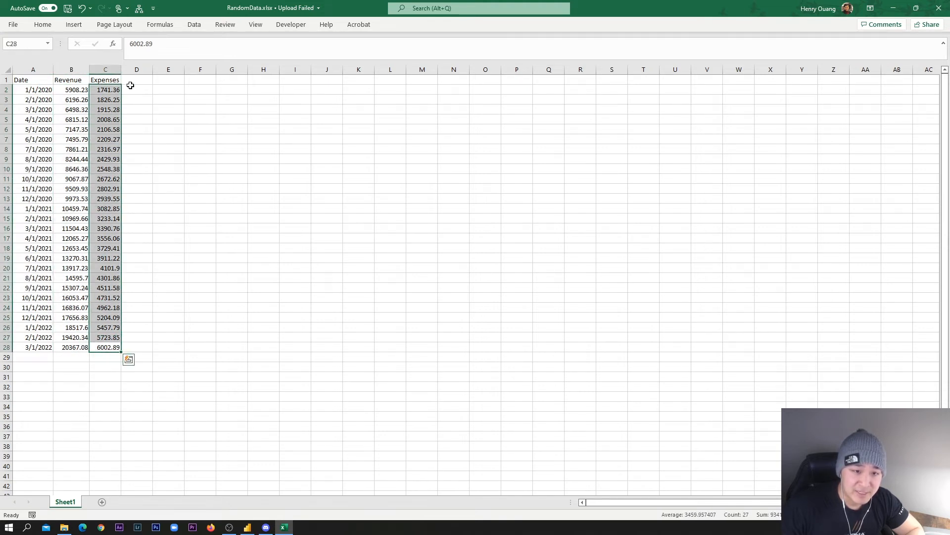
Add a Profit header in D1 and calculate profit in D2 with the formula =B2-C2
left_click(137, 78)
type("Profit")
key("Return")
type("=")
key("Left")
key("Left")
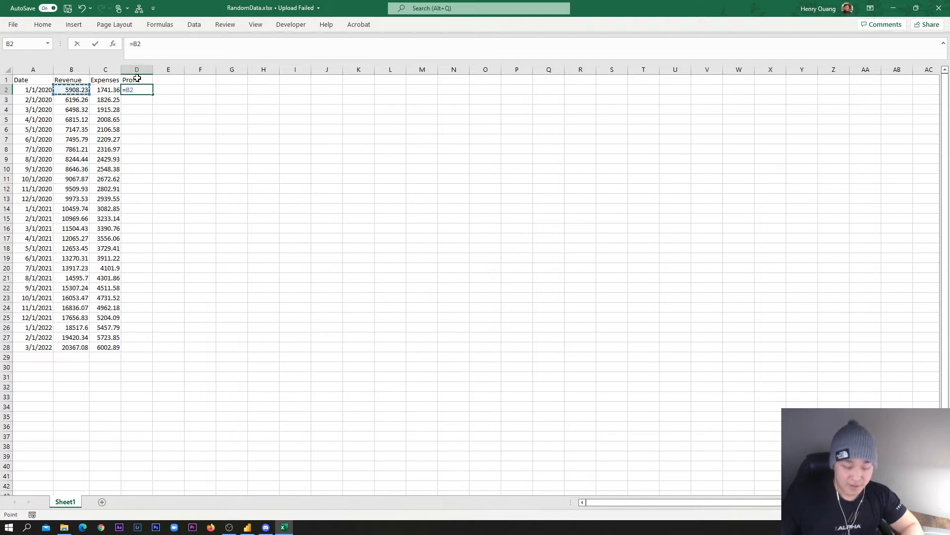
type("=")
key("Left")
key("Return")
Fill the Profit formula from D2 down to the last data row, D28
key("Up")
key("Left")
key("ctrl+Down")
key("Right")
left_click(138, 90)
double_click(153, 95)
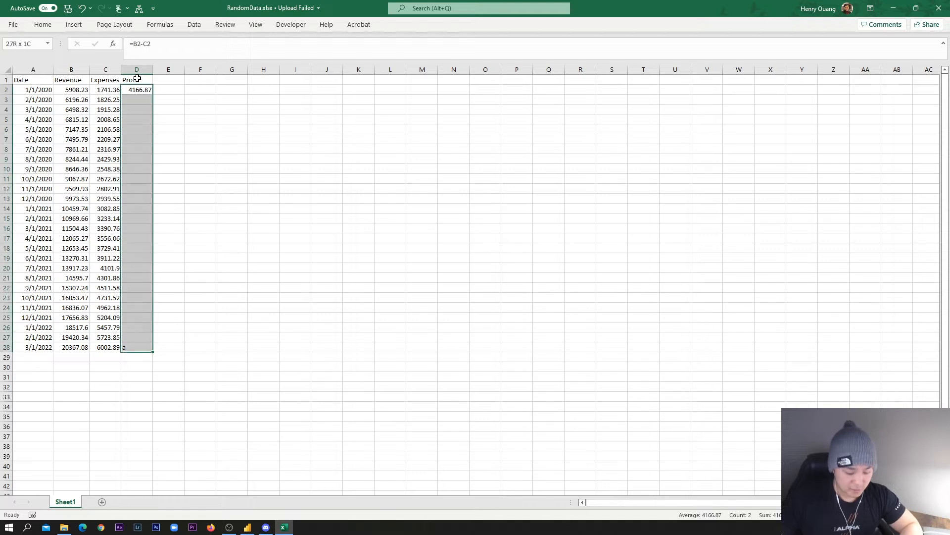
left_click(196, 158)
Check a few Profit cells and highlight the full data table A1:D28
left_click(141, 94)
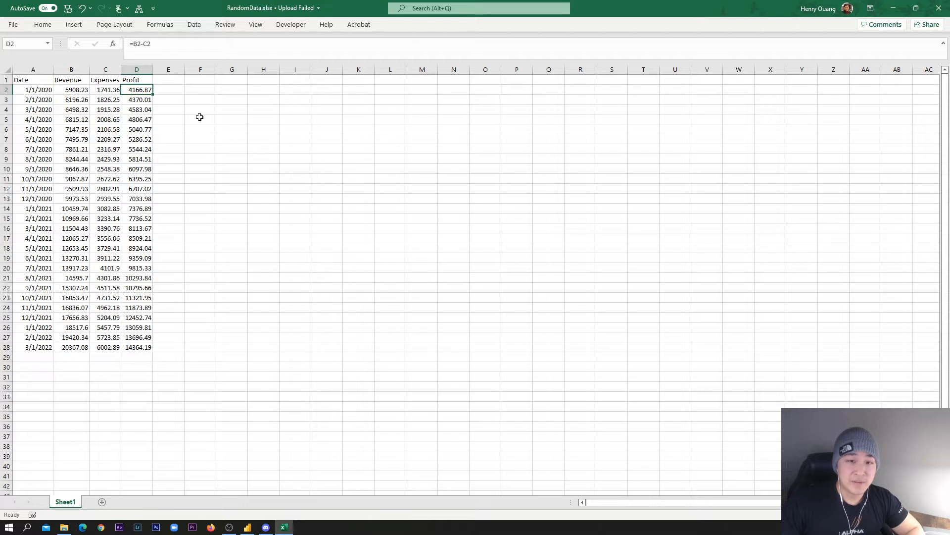
left_click(146, 127)
left_click(201, 238)
left_click(136, 279)
left_click(194, 300)
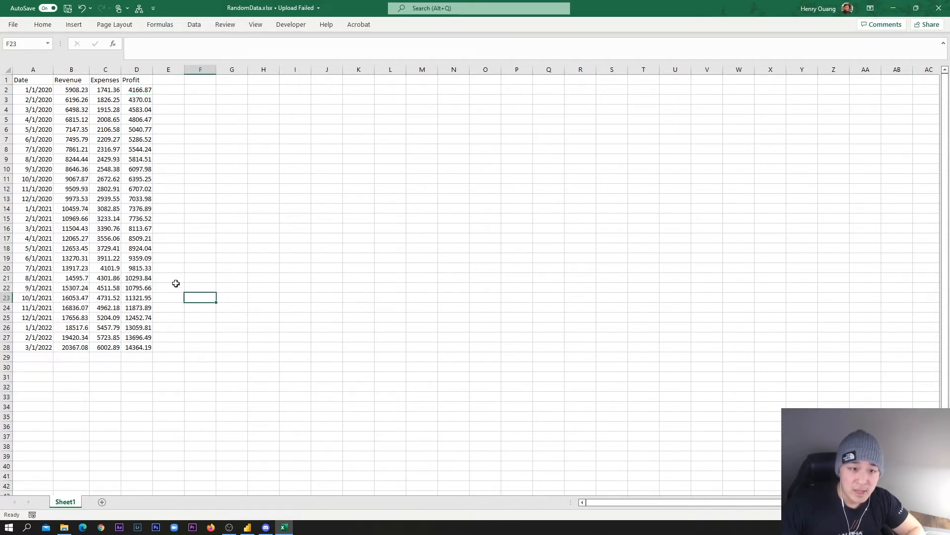
left_click_drag(24, 81, 148, 343)
Enter stray text outside the table: asef in H33, wer in D32 and B30, and we in H28
left_click(269, 397)
type("asef")
left_click(389, 396)
left_click(137, 387)
type("wer")
left_click(64, 367)
type("wer")
left_click(270, 347)
type("we")
left_click(560, 330)
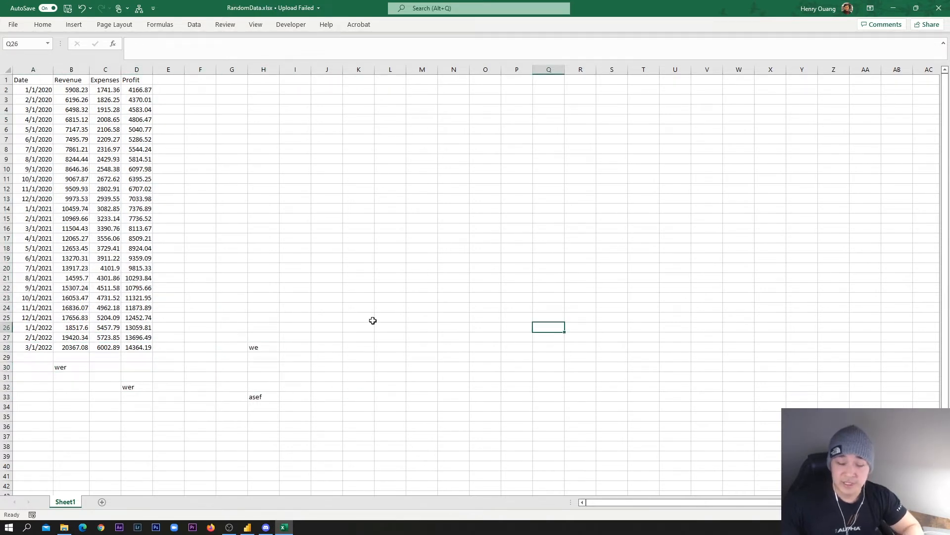
Delete the stray text from cells H28, H33, D32 and B30
left_click(263, 349)
key("Delete")
left_click(265, 394)
key("Delete")
left_click(144, 387)
key("Delete")
left_click(74, 368)
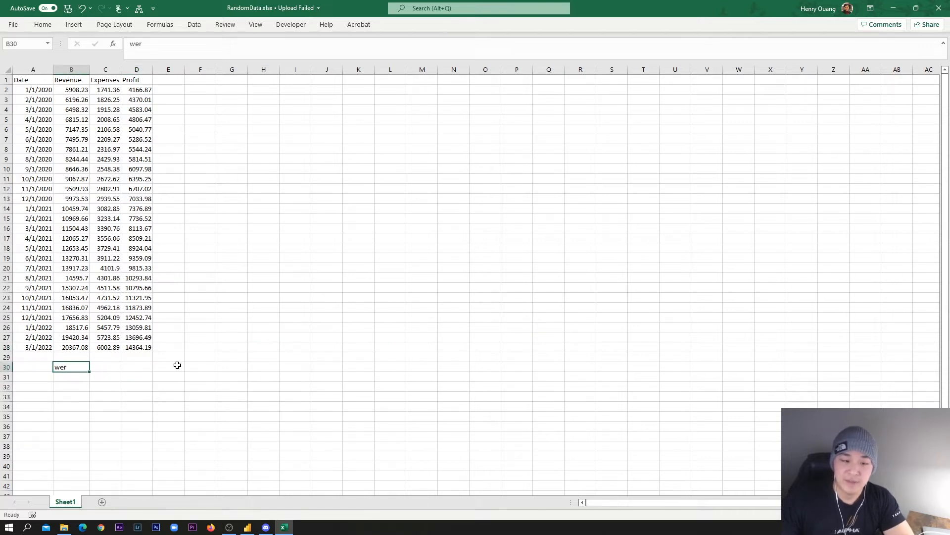
key("Delete")
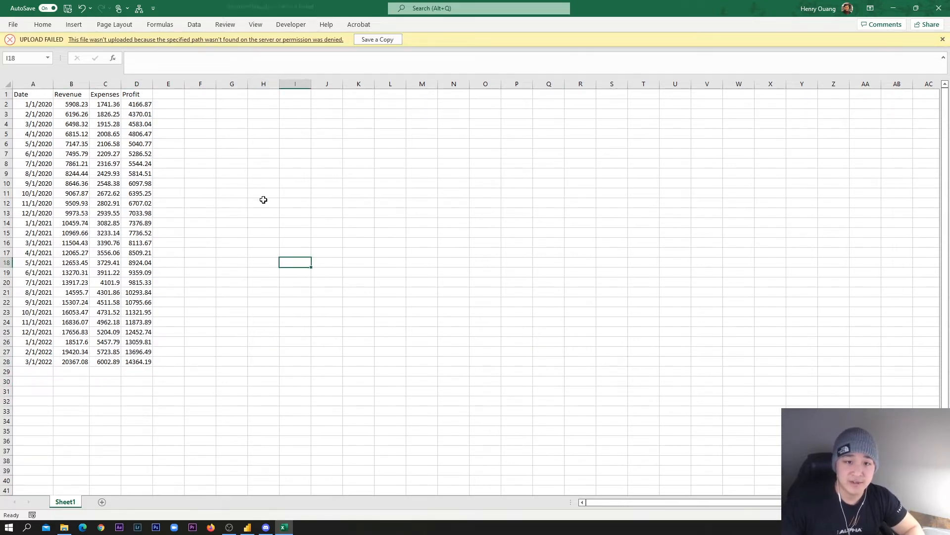
left_click(319, 153)
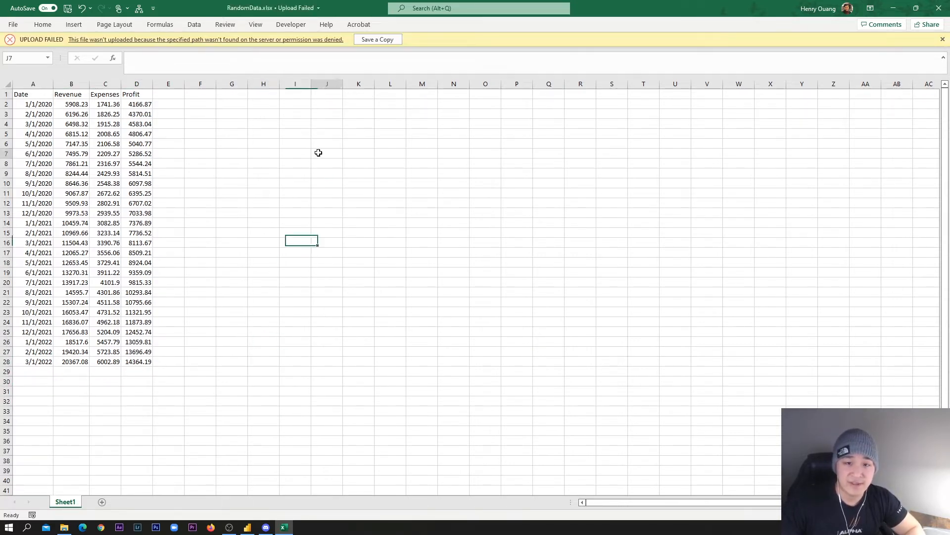
left_click(291, 164)
left_click(287, 181)
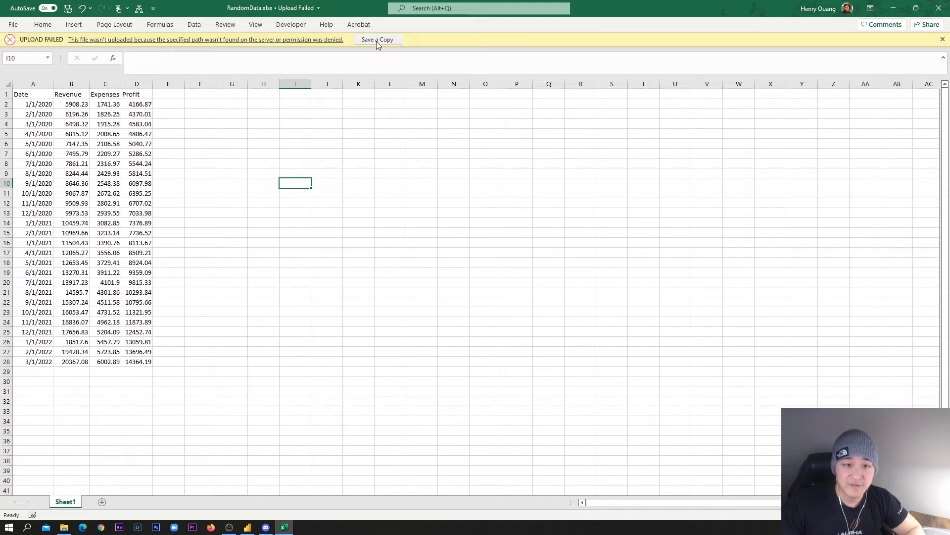
left_click(376, 39)
left_click(463, 8)
left_click(484, 183)
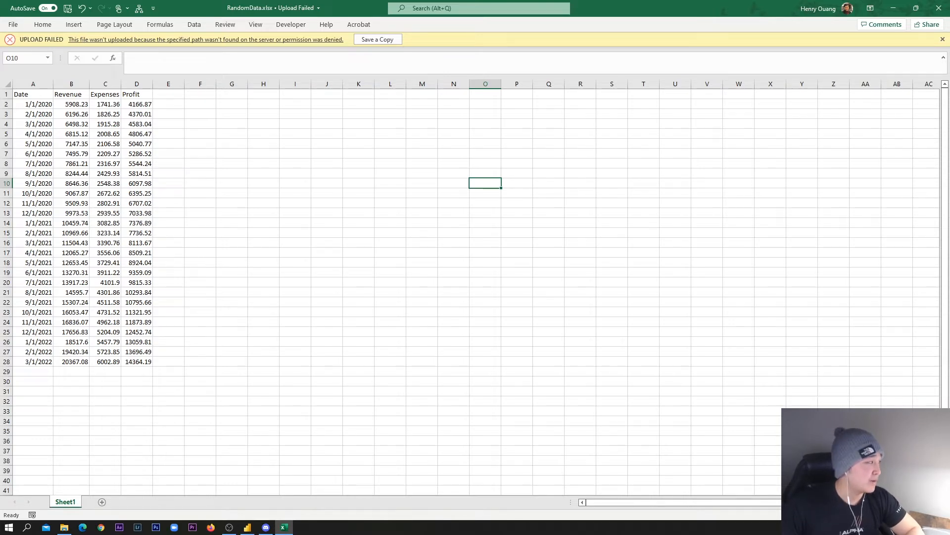
Switch to Power BI Desktop and start importing data from an Excel workbook
key("alt+Tab")
left_click_drag(0, 132, 316, 1)
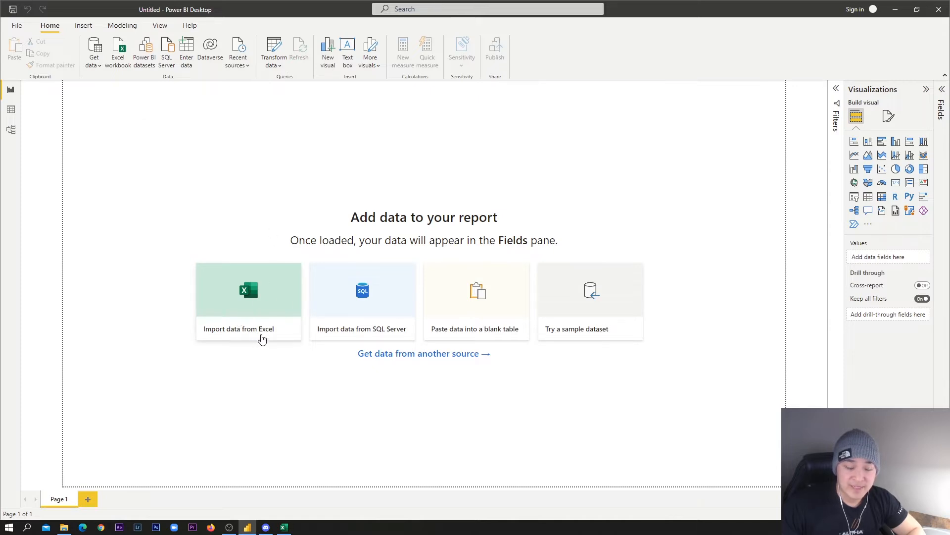
left_click(97, 65)
left_click(119, 102)
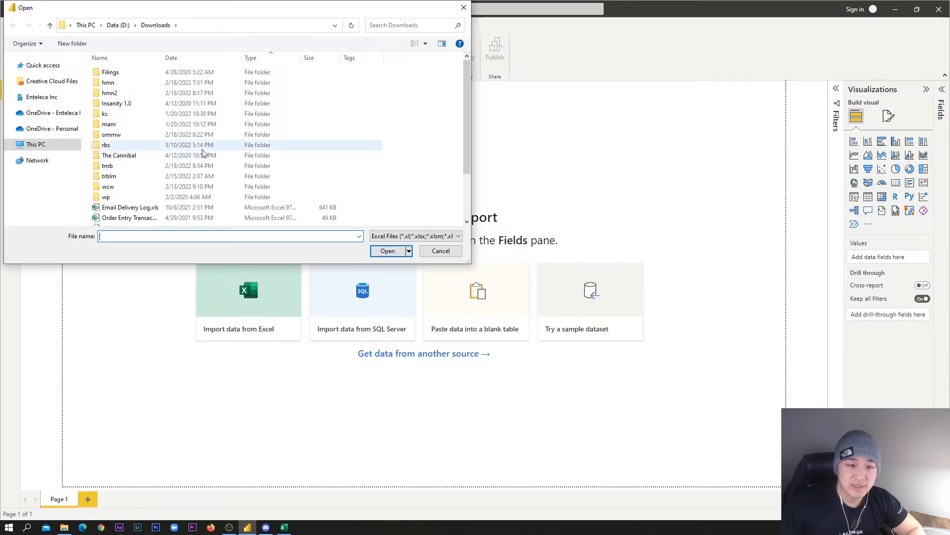
Browse to the Quick access location and try to open RandomData.xlsx from the recent files
scroll(215, 169, "down", 2)
scroll(148, 196, "up", 2)
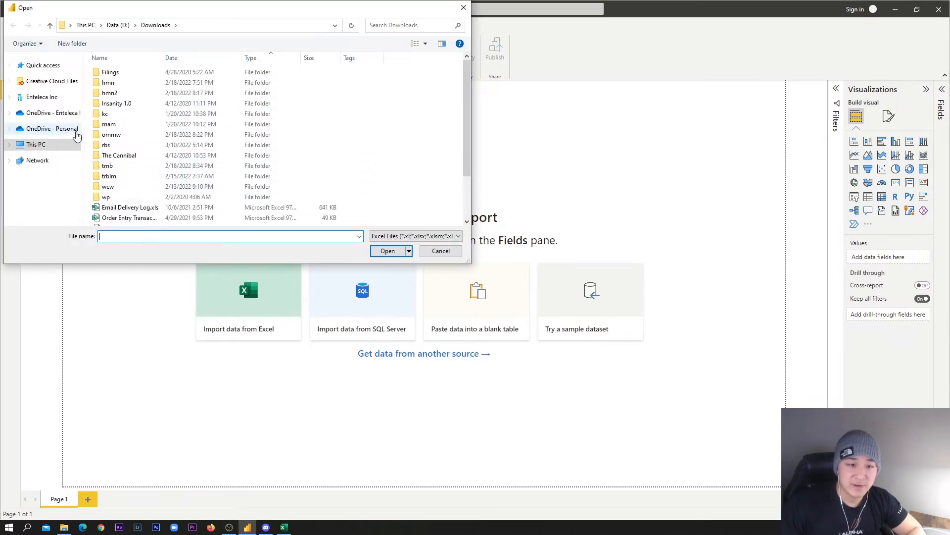
left_click(46, 66)
scroll(172, 187, "down", 1)
left_click(140, 218)
double_click(140, 218)
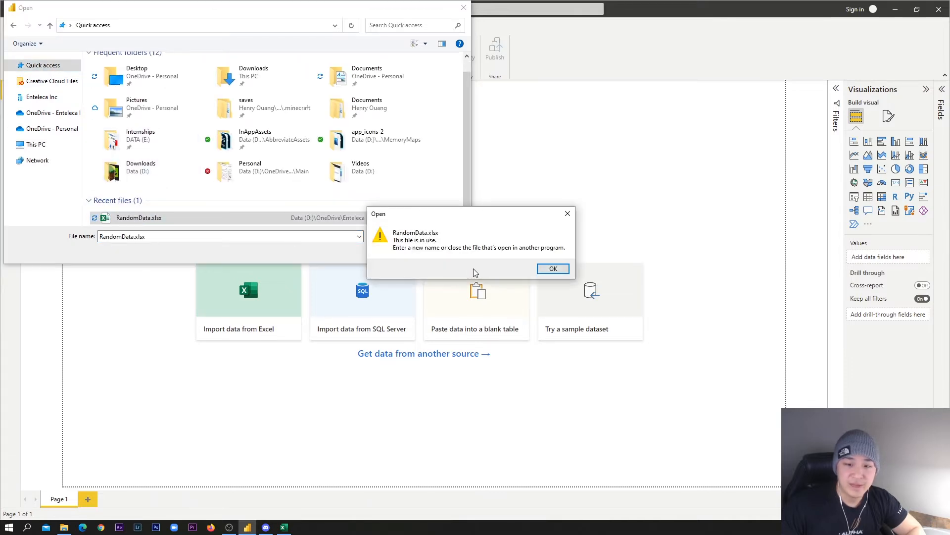
left_click(553, 269)
Close the workbook in Excel, return to Power BI Desktop and open RandomData.xlsx for import
key("alt+Tab")
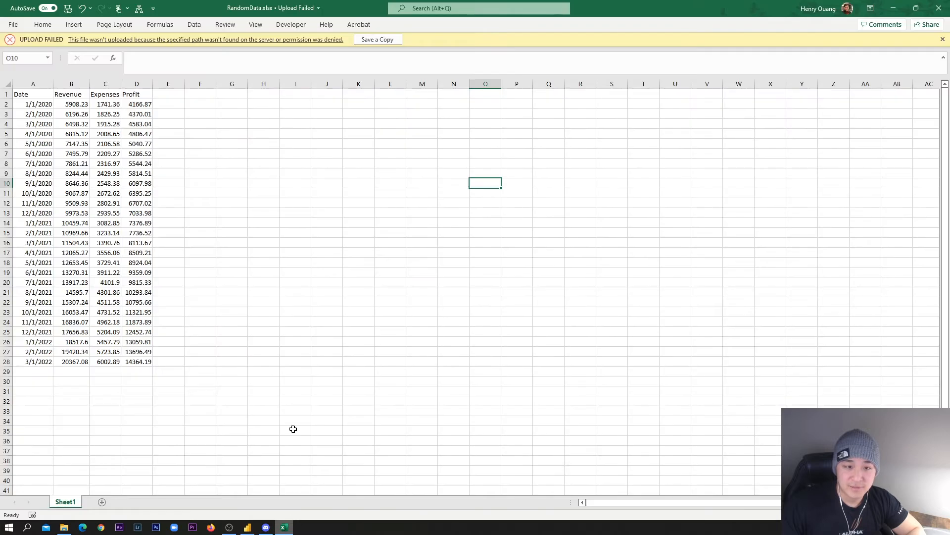
left_click(947, 5)
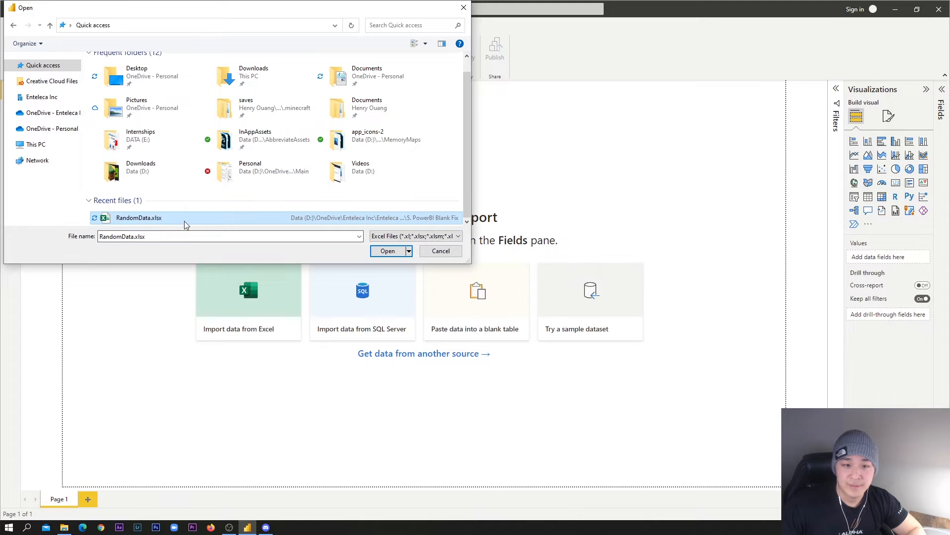
double_click(162, 218)
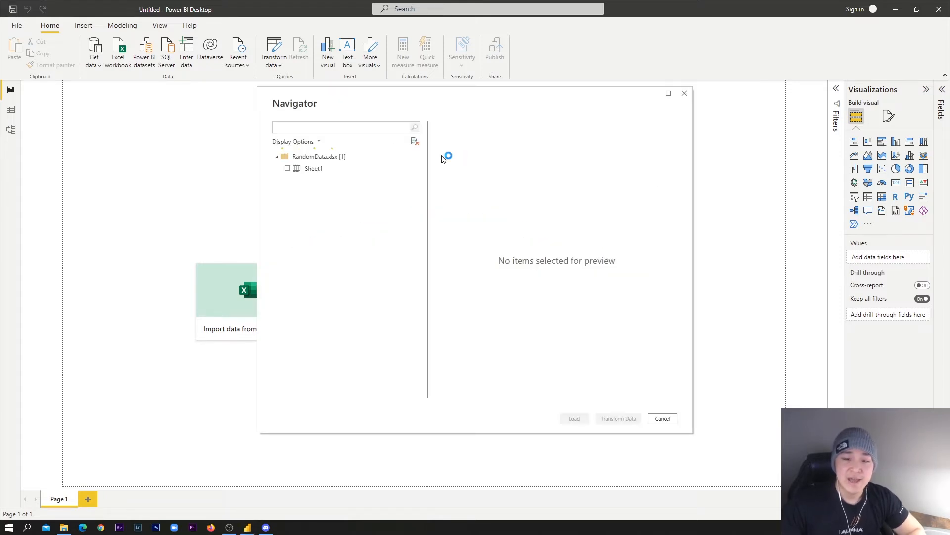
Select Sheet1 of RandomData.xlsx and load it into the report
left_click(288, 170)
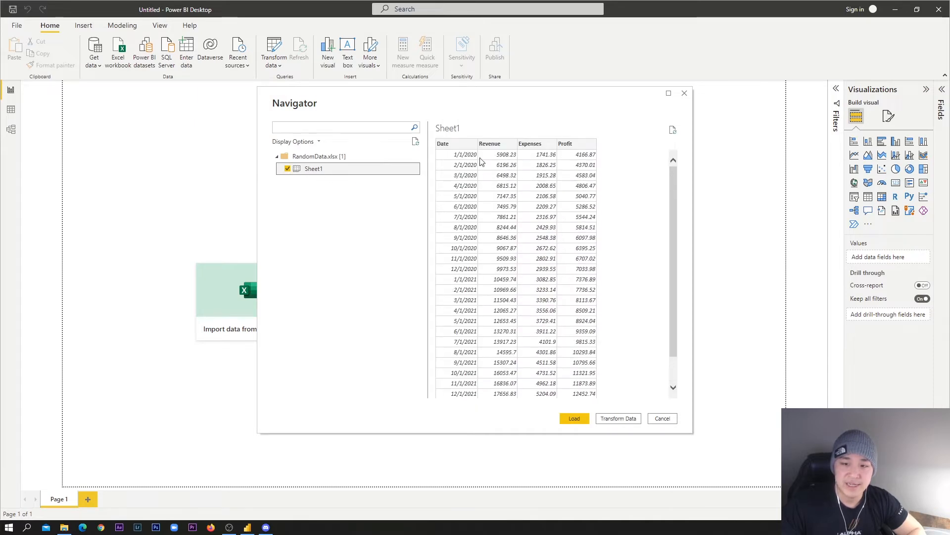
scroll(442, 159, "down", 1)
left_click(574, 420)
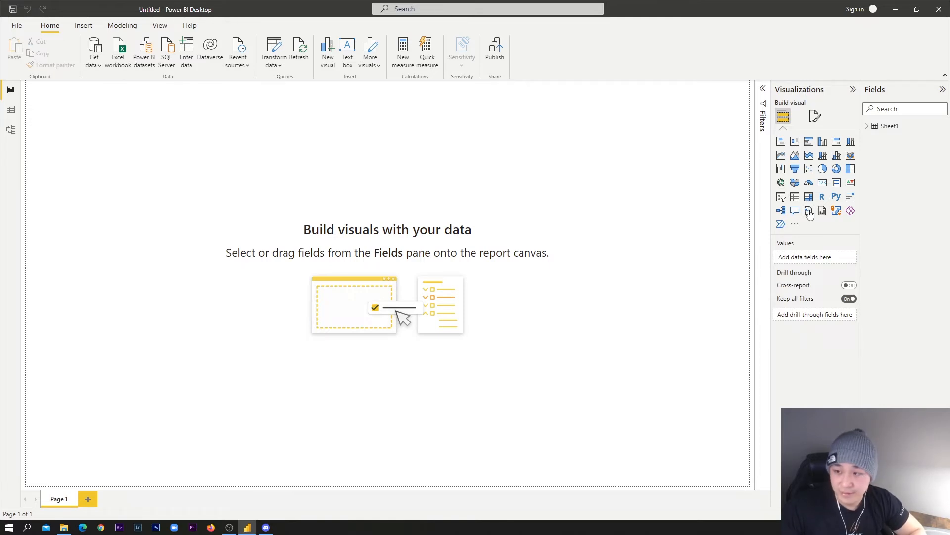
Expand the Sheet1 table to list its fields
mouse_move(253, 533)
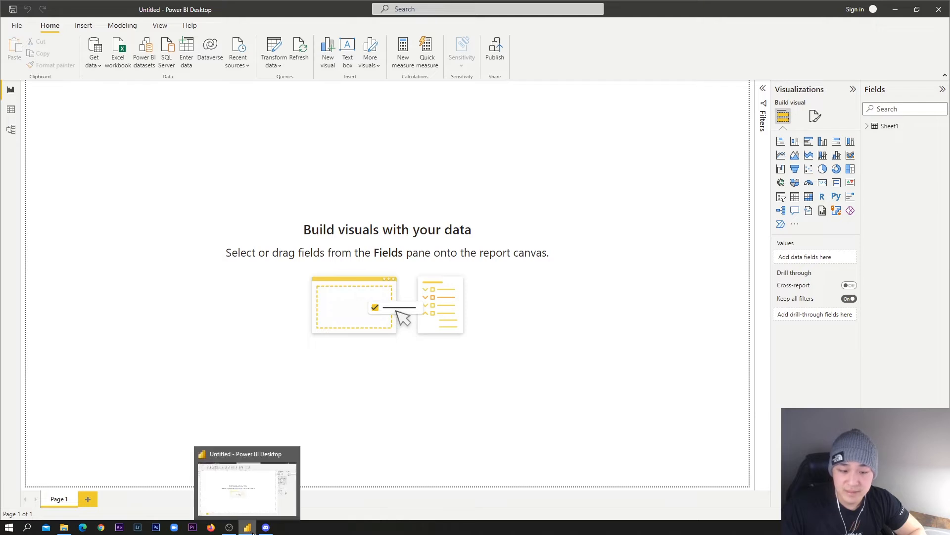
left_click(869, 127)
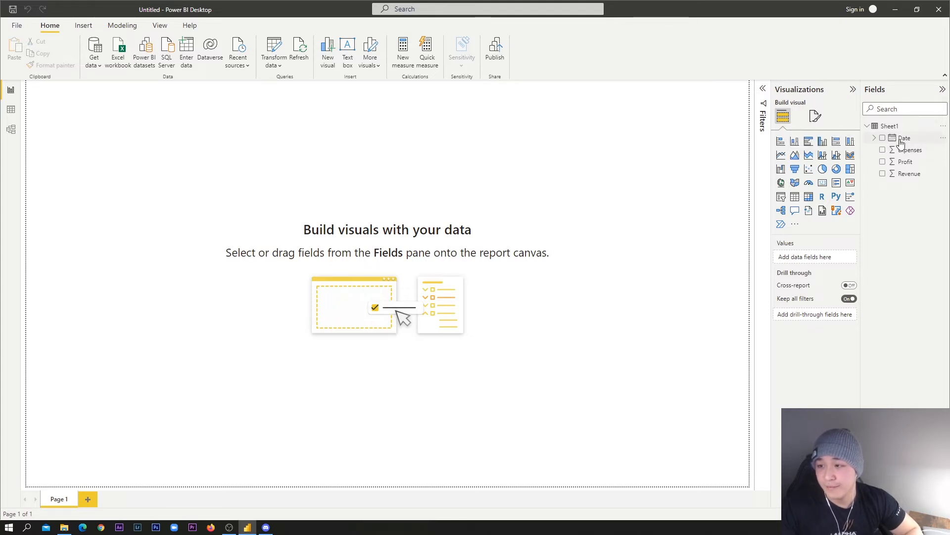
left_click(942, 127)
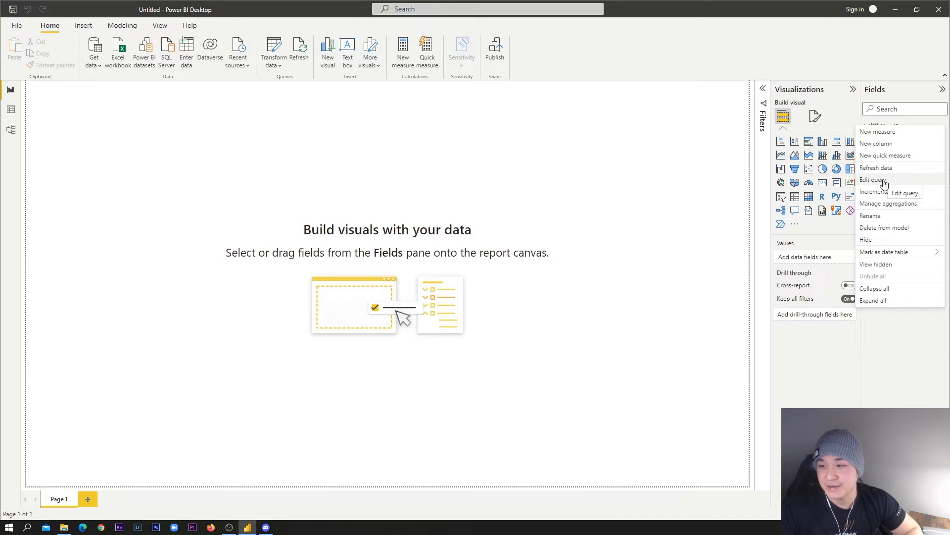
left_click(905, 366)
left_click(868, 127)
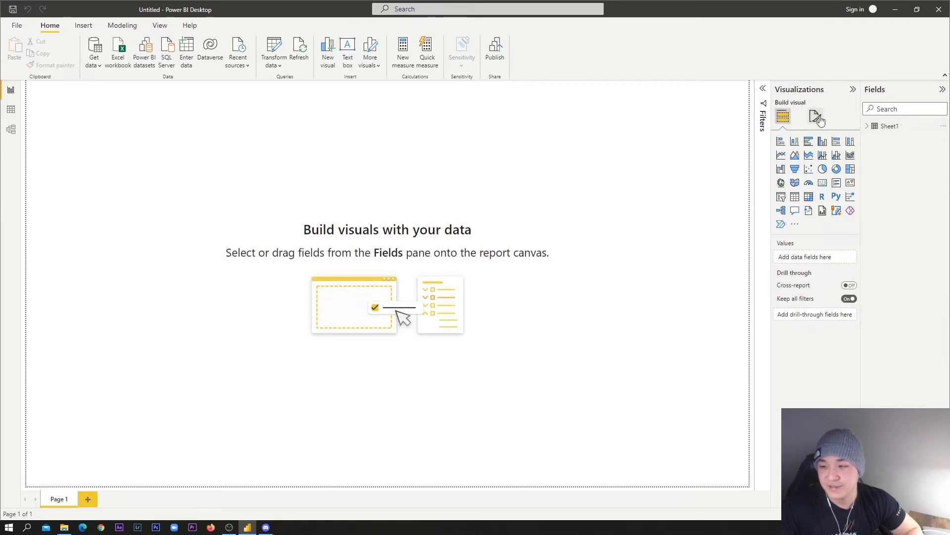
left_click(869, 130)
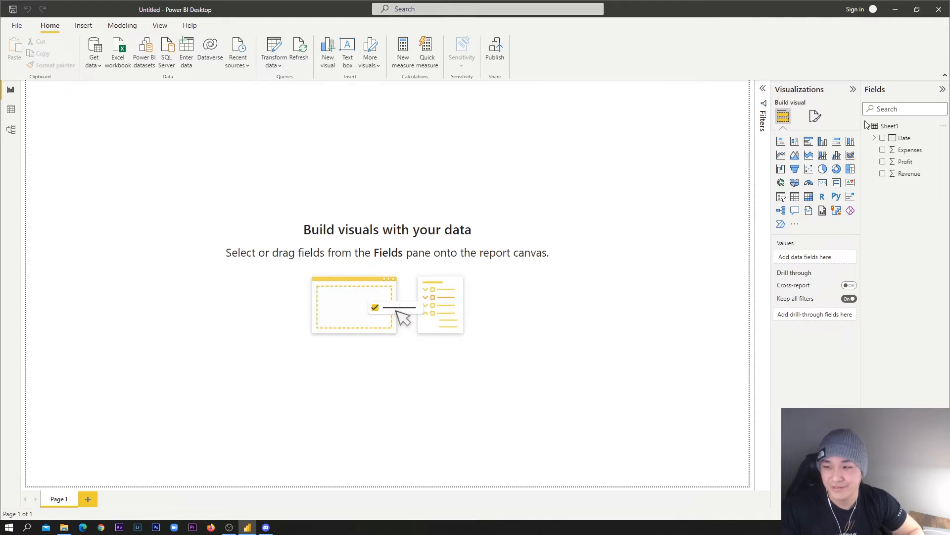
Open the Sheet1 query for editing in Power Query Editor
left_click(941, 127)
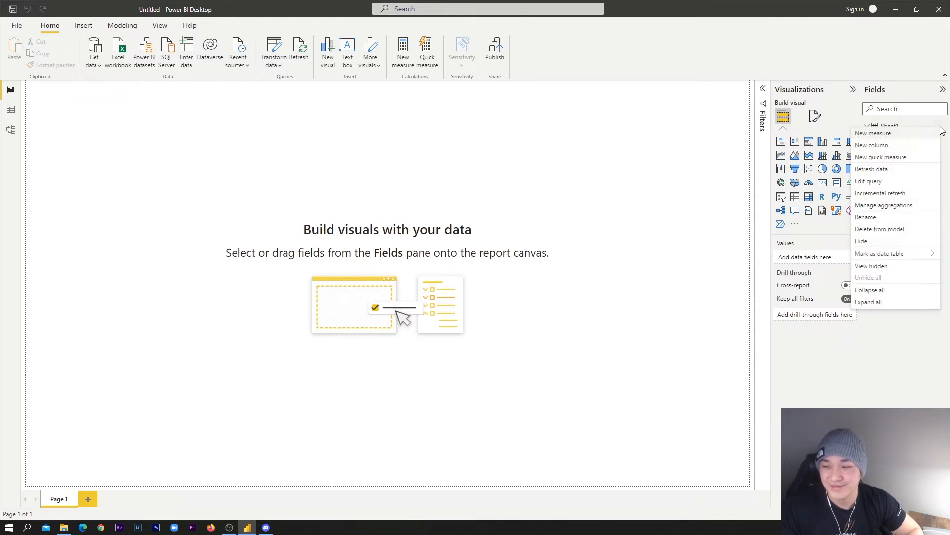
left_click(869, 182)
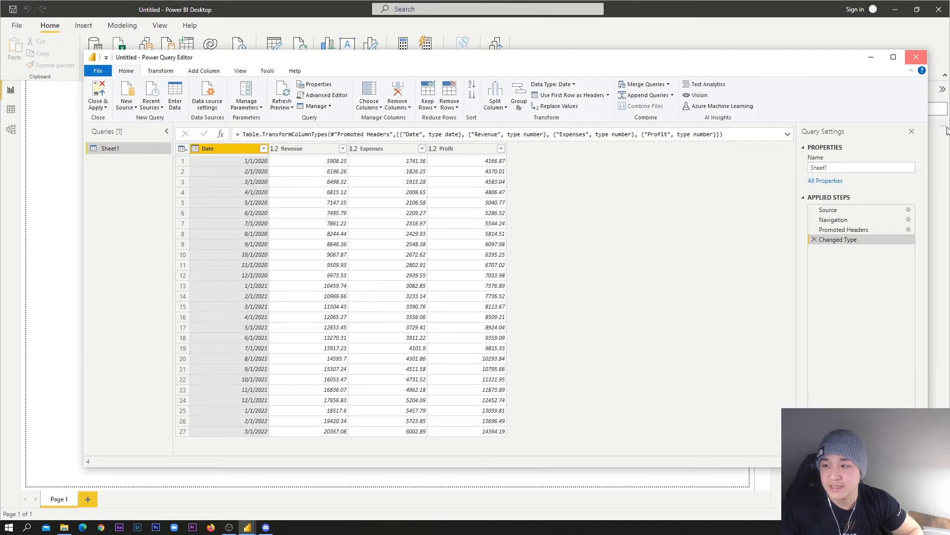
left_click(916, 57)
left_click(943, 129)
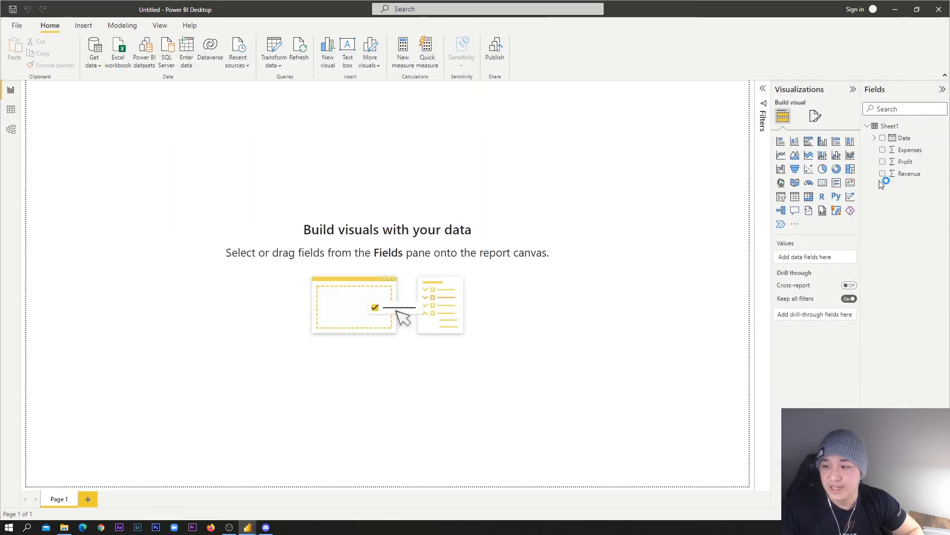
left_click(880, 180)
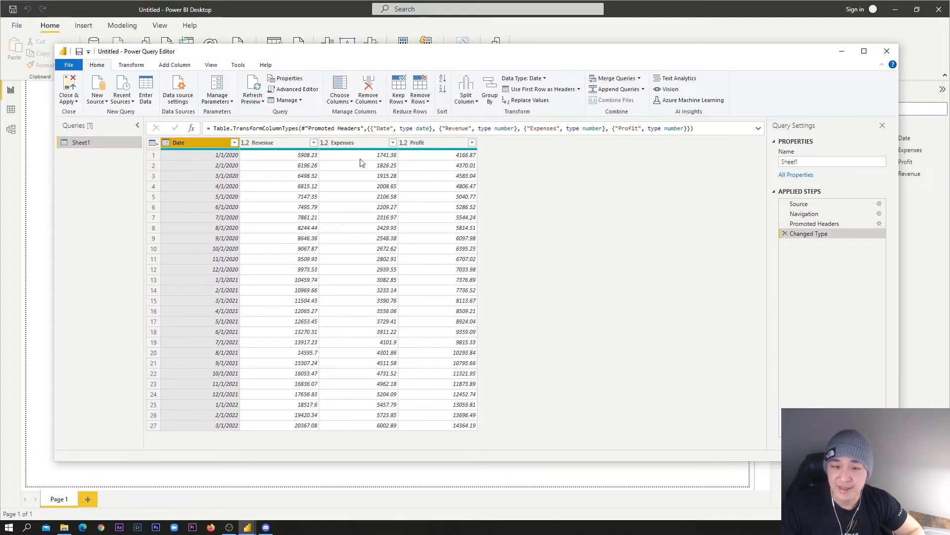
Review the Sheet1 query's applied steps Navigation, Promoted Headers and Changed Type in turn
left_click(807, 214)
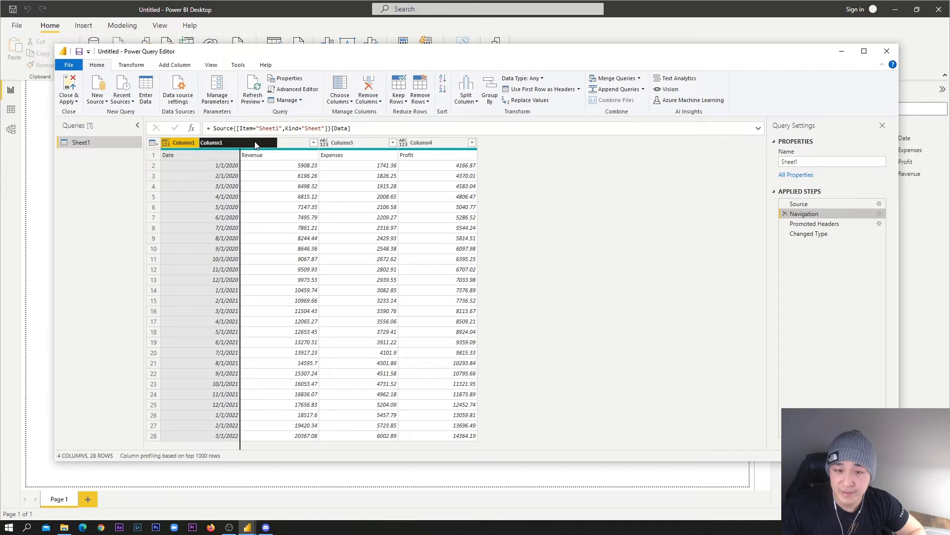
left_click(438, 143, "shift")
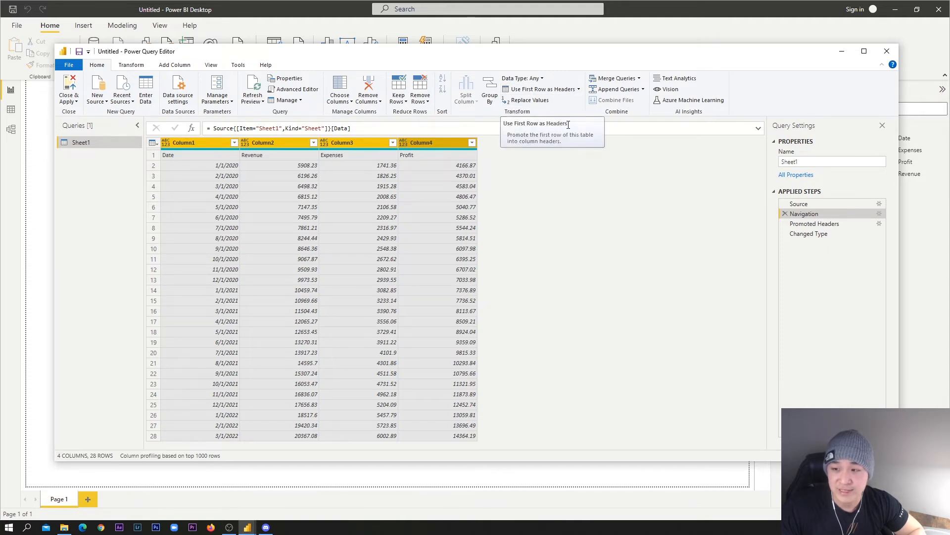
left_click(804, 224)
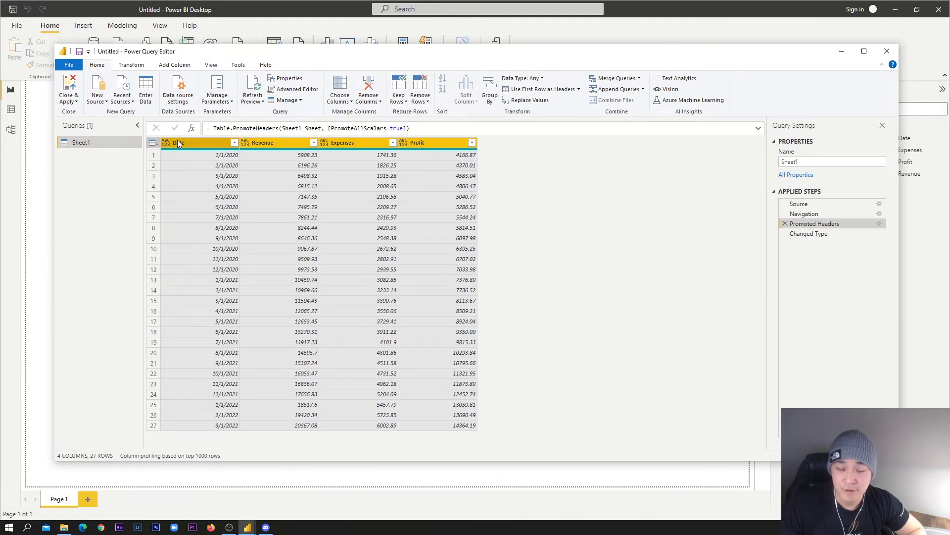
left_click(809, 233)
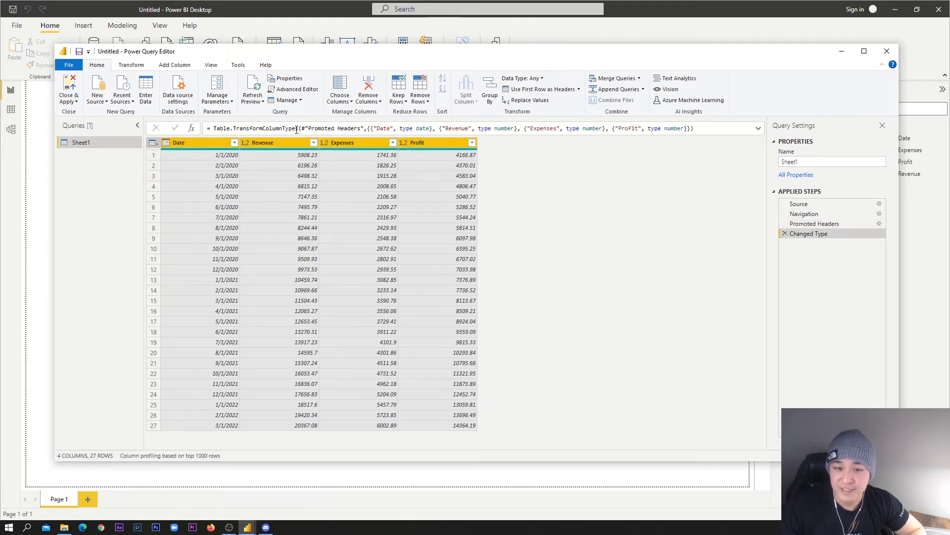
Set the Date column's data type to Date
left_click(181, 143)
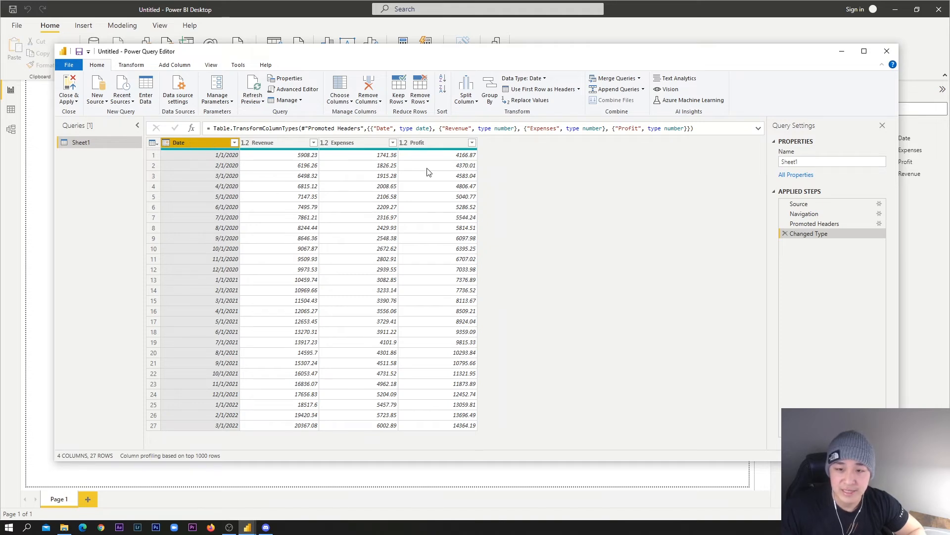
left_click(515, 80)
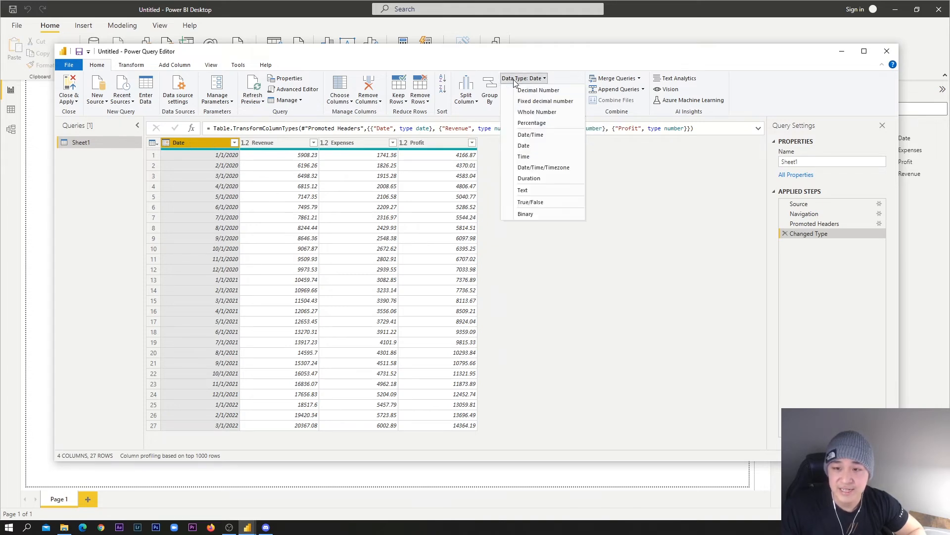
left_click(524, 146)
Change the Revenue, Expenses and Profit columns to Fixed decimal number, replacing the current type conversion
left_click(283, 143)
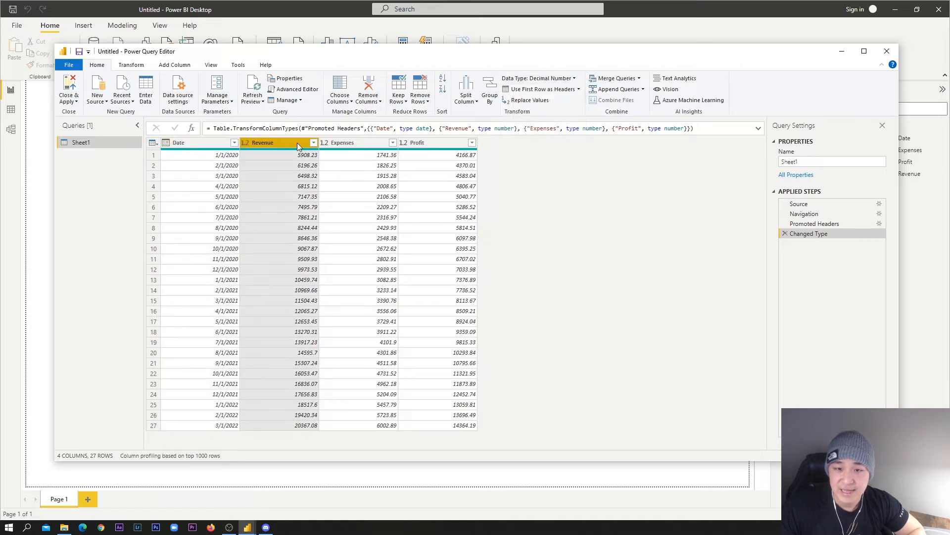
left_click(437, 144, "shift")
left_click(565, 79)
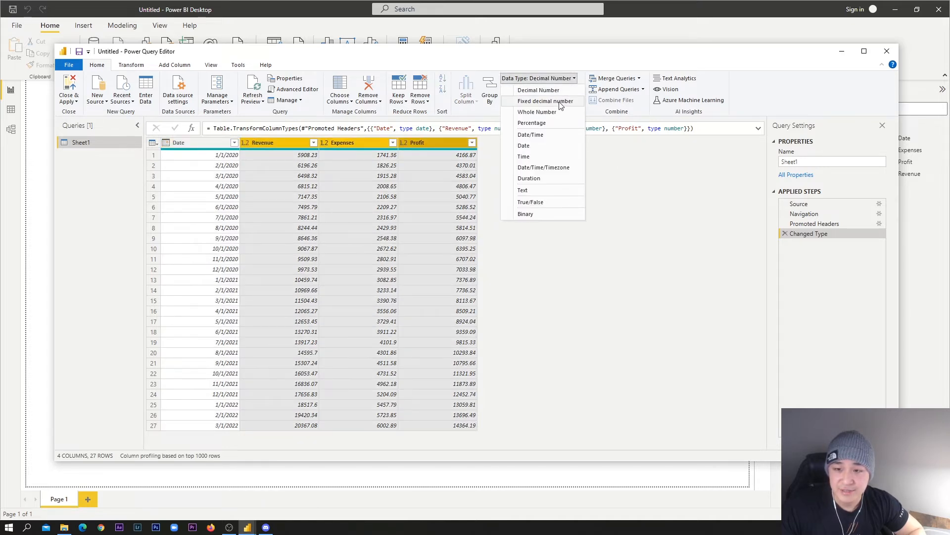
left_click(540, 102)
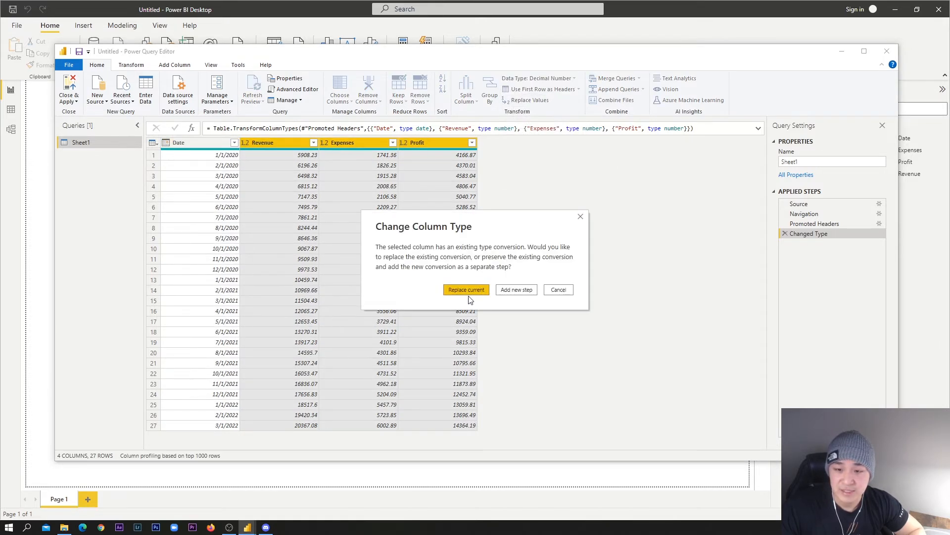
left_click(467, 291)
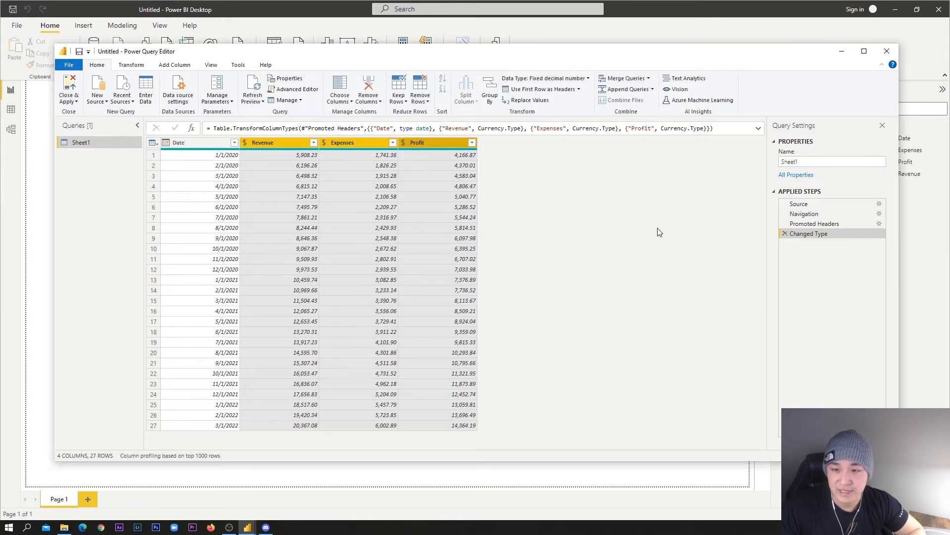
Check the data types of the Revenue, Expenses, Profit and Date columns
left_click(259, 143)
left_click(381, 142)
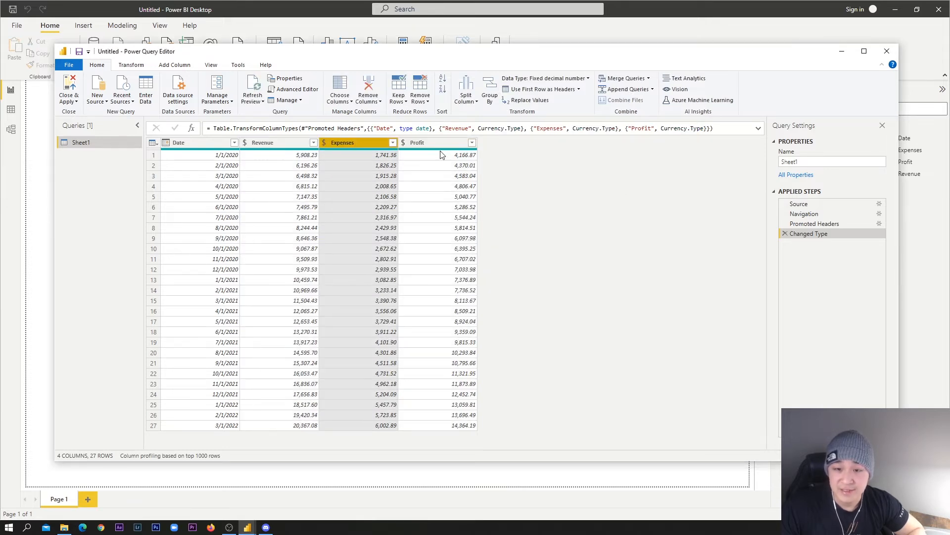
left_click(426, 143)
left_click(275, 143, "shift")
left_click(180, 145)
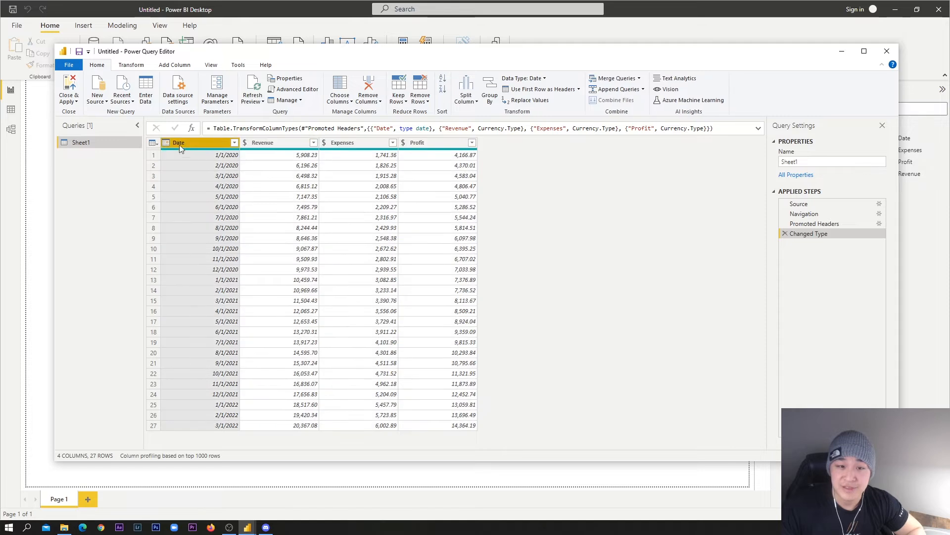
Close Power Query Editor and apply the query changes to the report
left_click_drag(803, 54, 715, 47)
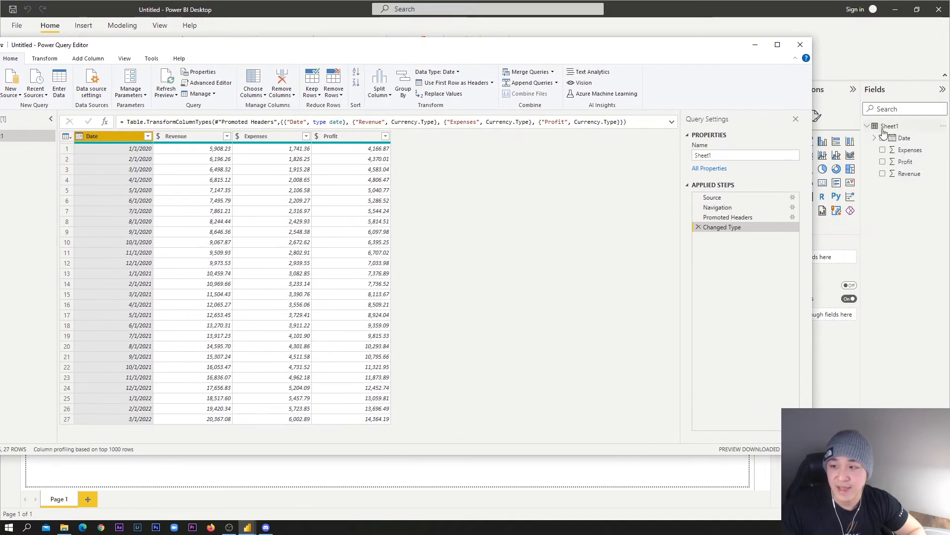
left_click_drag(655, 52, 765, 45)
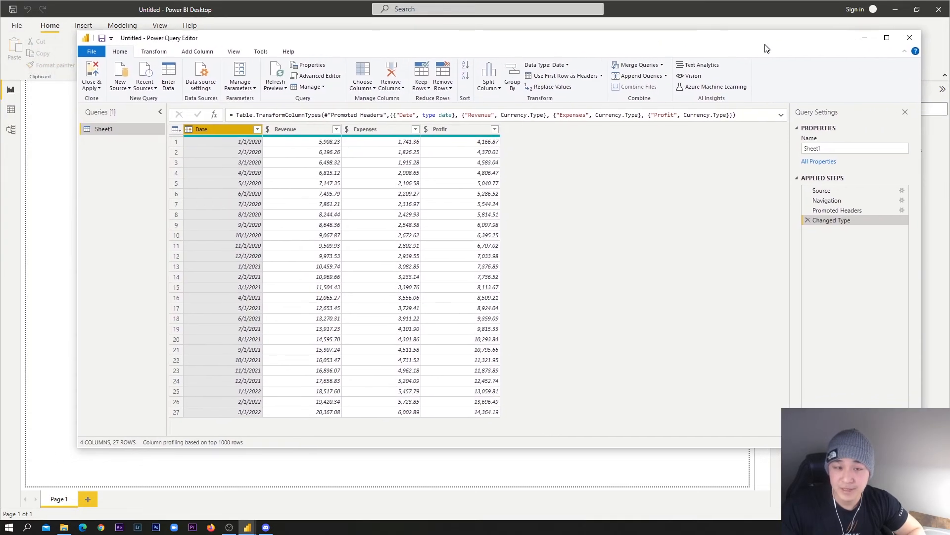
left_click_drag(400, 47, 350, 46)
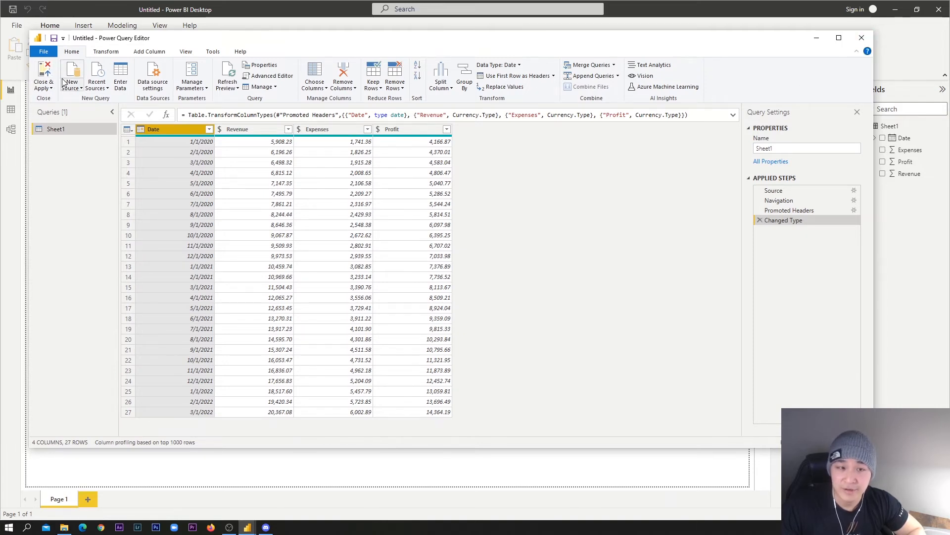
left_click(48, 73)
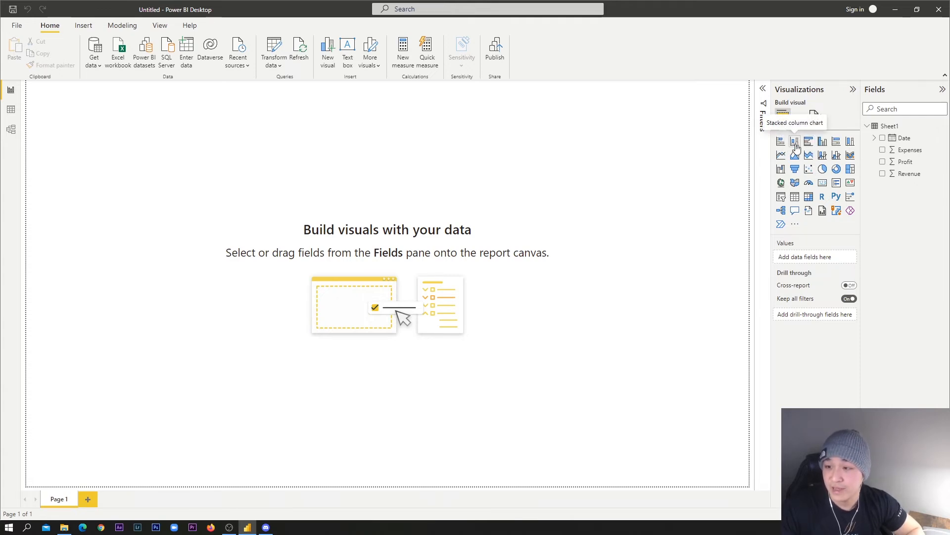
Add a line chart to the report page, move it toward the middle of the canvas and enlarge it
left_click(781, 155)
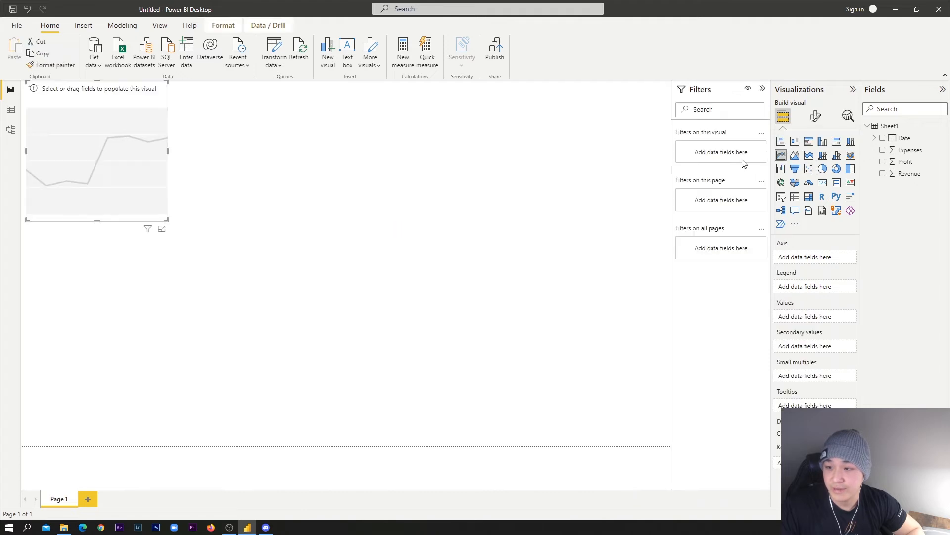
left_click_drag(146, 186, 307, 205)
left_click_drag(327, 239, 604, 347)
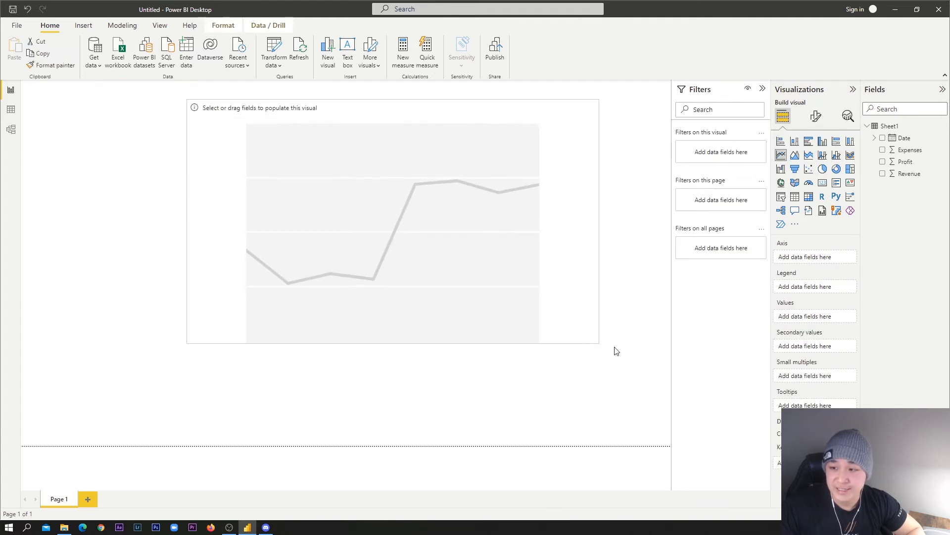
Plot Revenue and Expenses against Date in the line chart
left_click(883, 139)
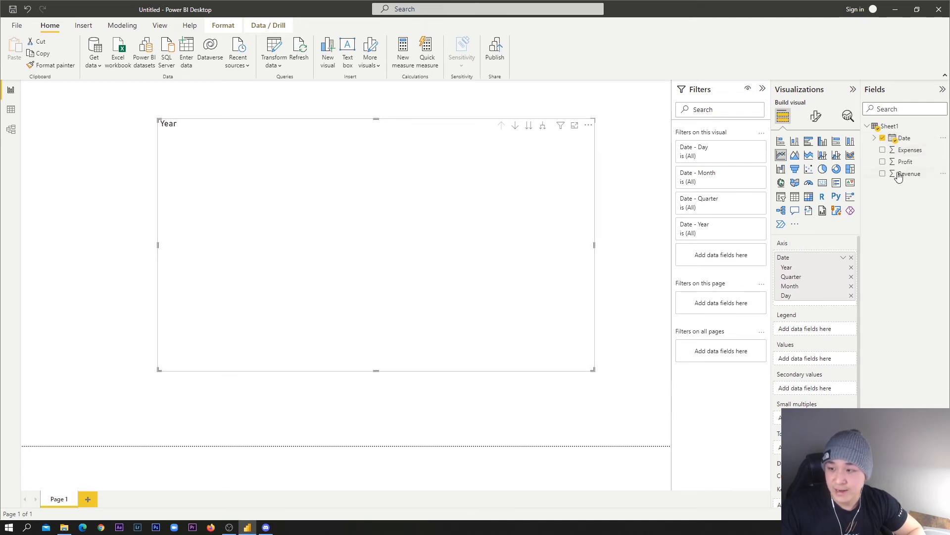
left_click(883, 175)
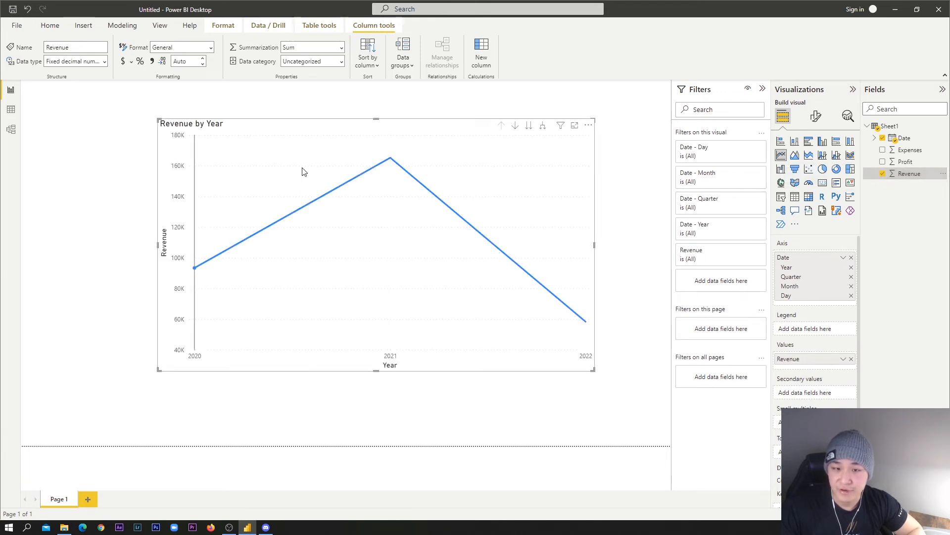
left_click(883, 150)
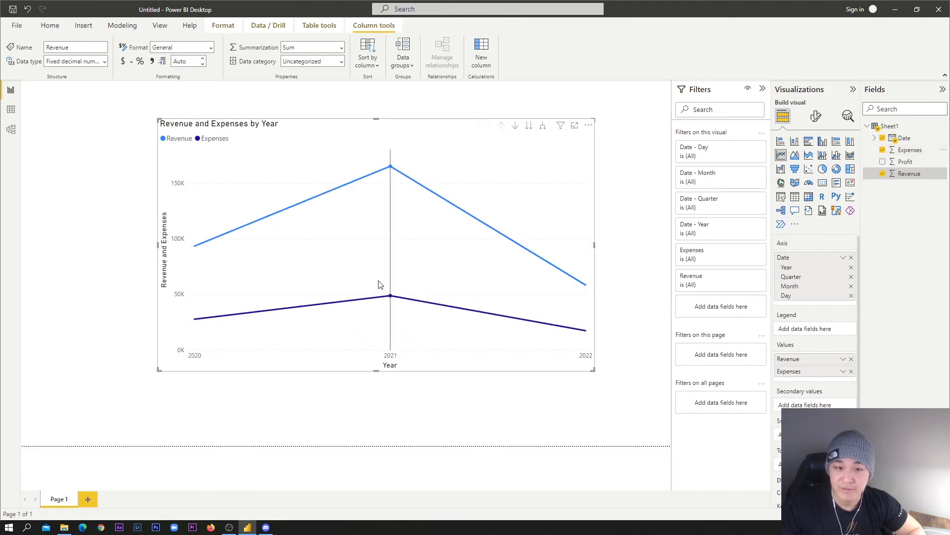
Expand the Date field and examine the chart's yearly revenue and expenses for 2021 and 2020
mouse_move(378, 284)
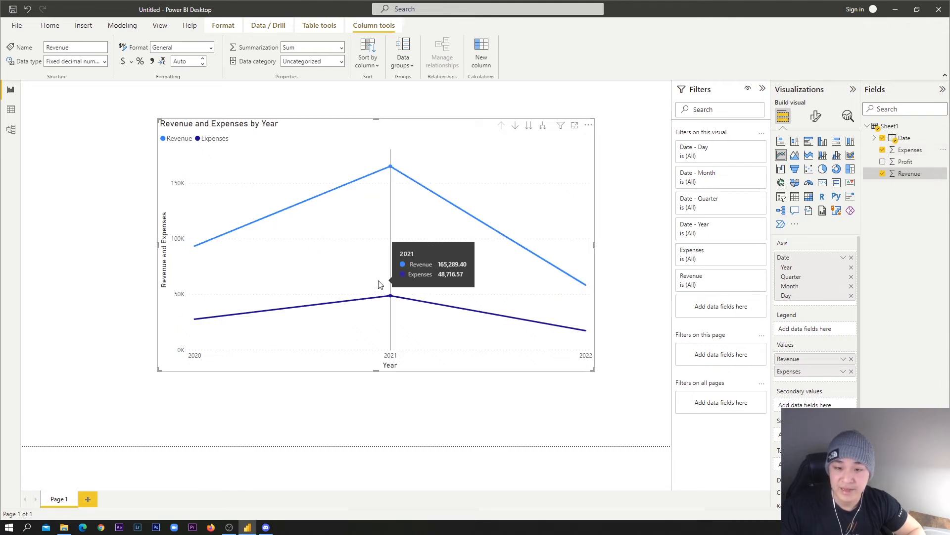
left_click(876, 141)
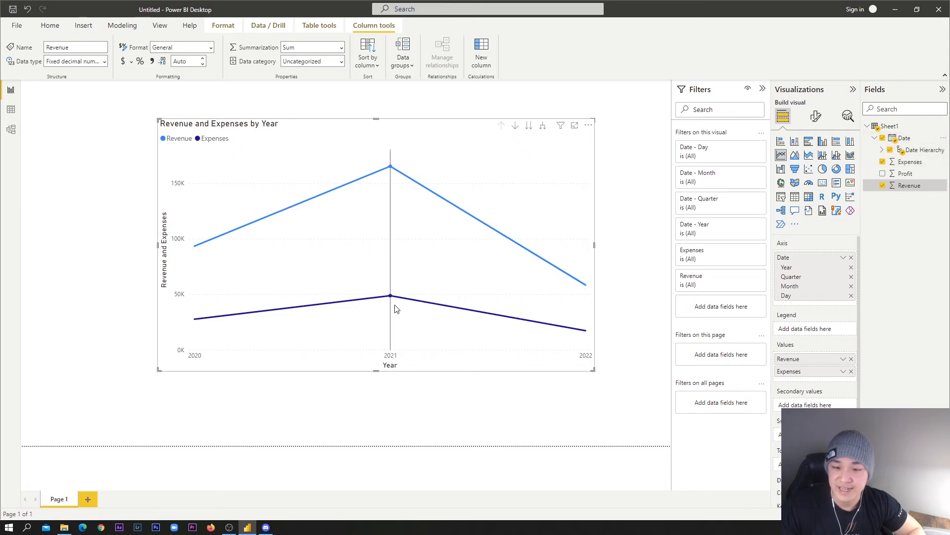
mouse_move(267, 314)
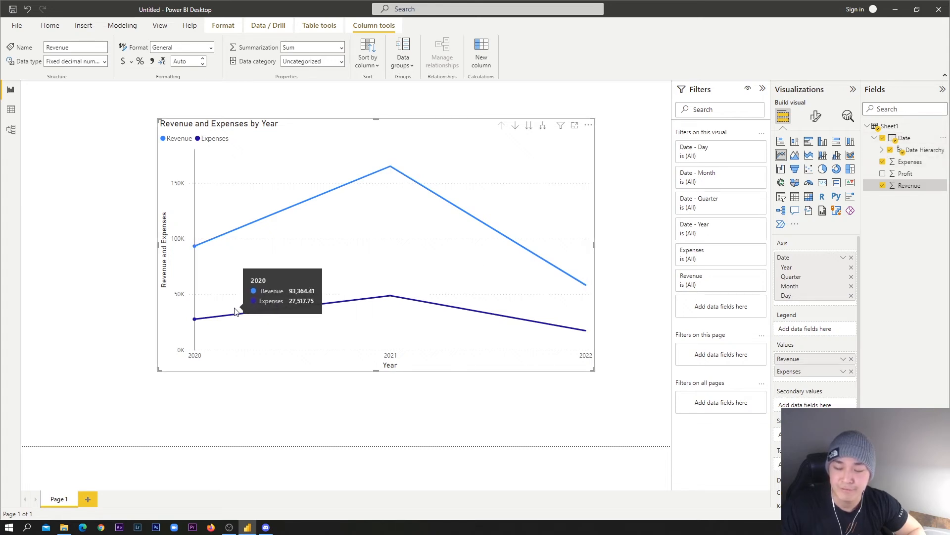
Switch to the RandomData workbook in Excel, check the sum of the 2021 revenue cells, and return to the Power BI report
mouse_move(349, 234)
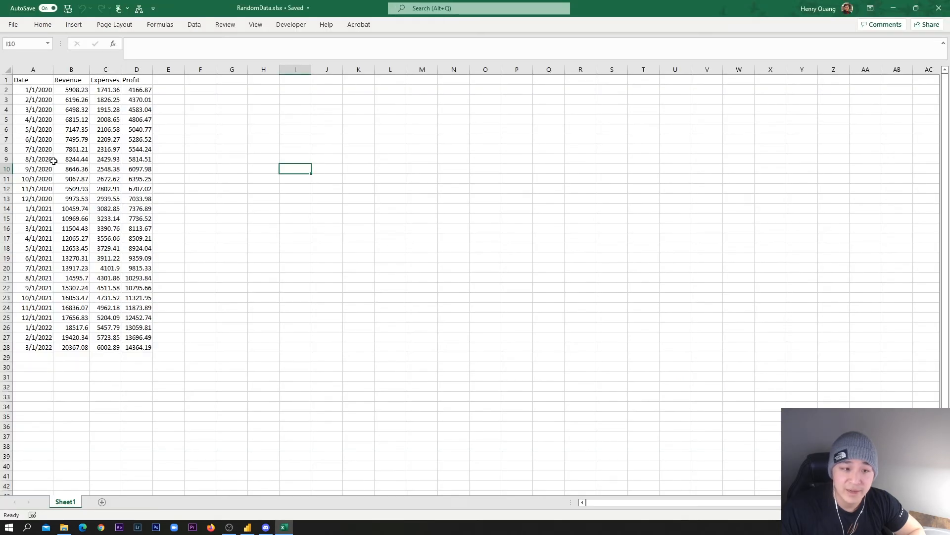
left_click(45, 156)
left_click_drag(69, 209, 71, 319)
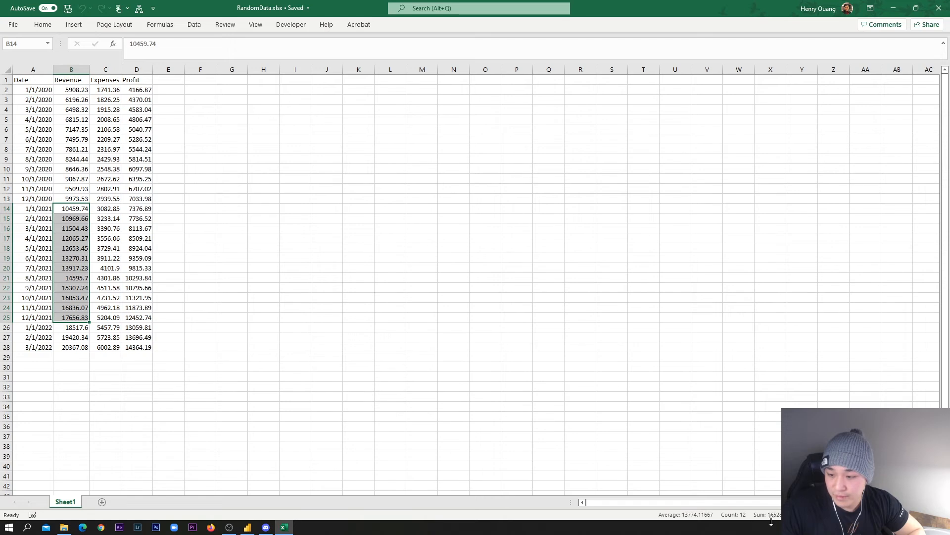
left_click(893, 8)
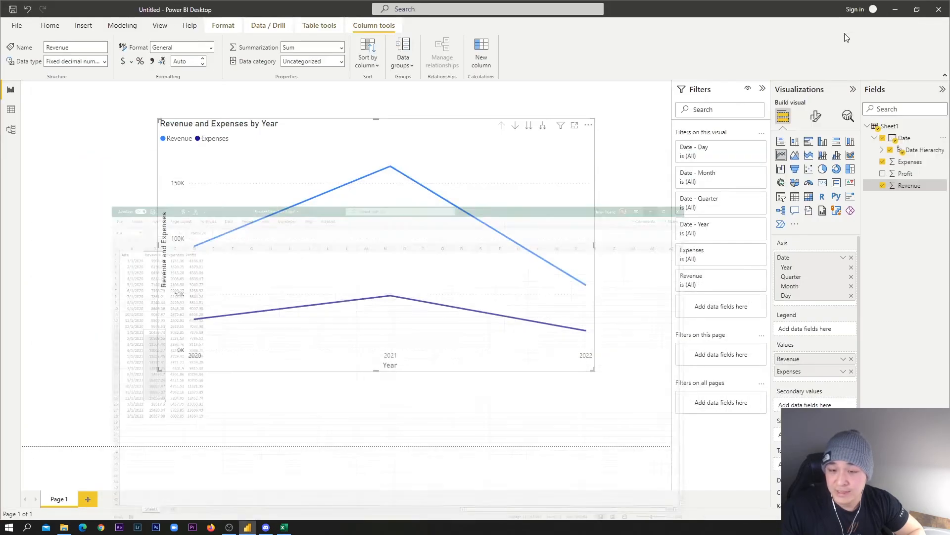
Try plotting the chart by quarter and by month by removing the Year and Quarter levels from the Date axis
mouse_move(395, 198)
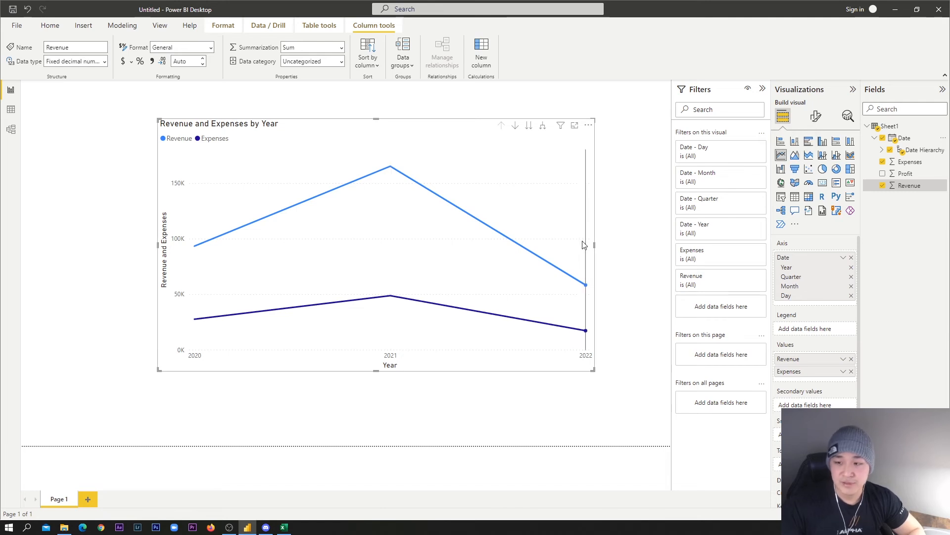
left_click(851, 268)
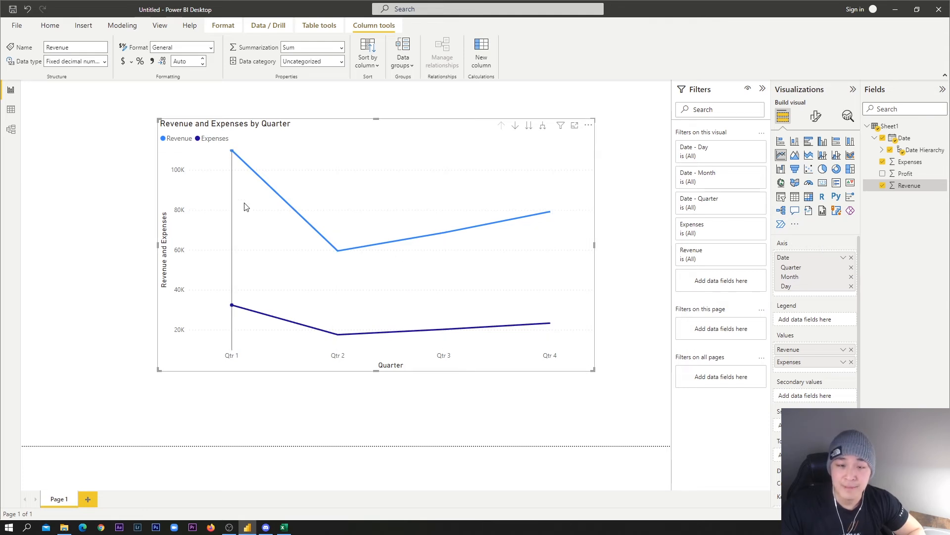
mouse_move(244, 207)
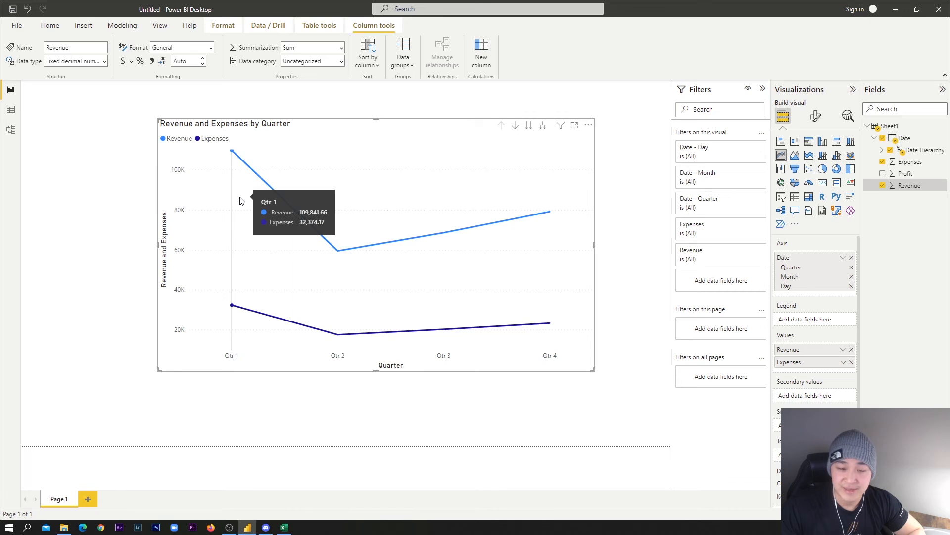
mouse_move(234, 186)
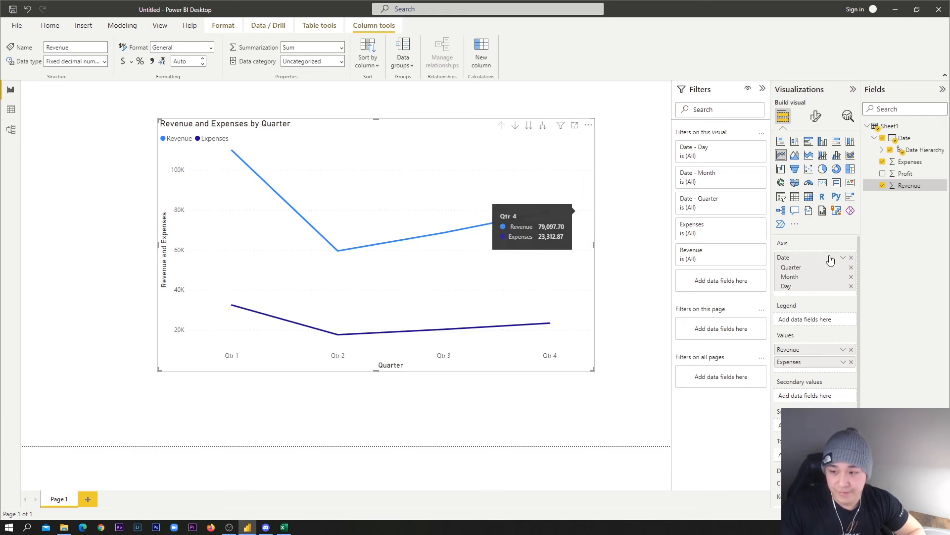
left_click(852, 268)
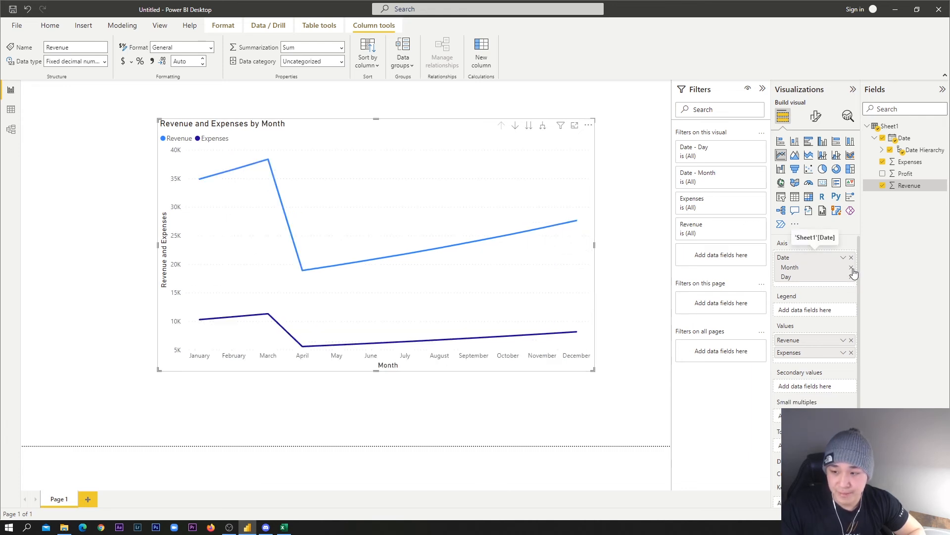
mouse_move(196, 195)
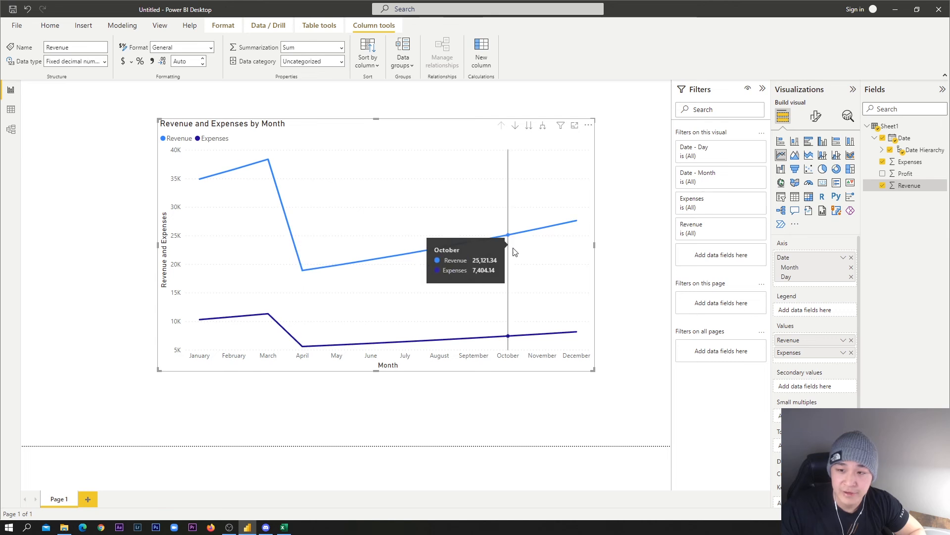
Switch the chart's axis from Date Hierarchy to the plain Date field
left_click(843, 258)
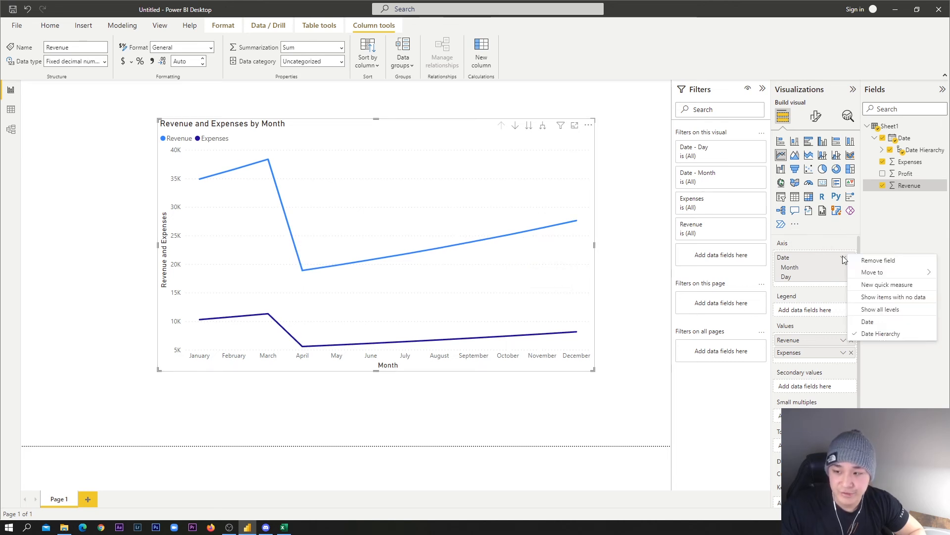
left_click(867, 322)
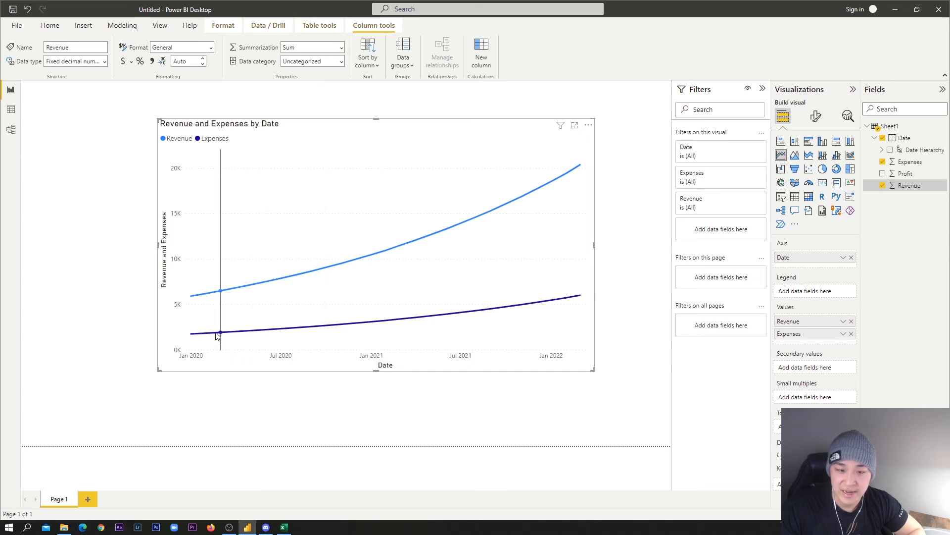
Compare the chart with the monthly Revenue values in the Excel workbook, then return to the Power BI report
left_click(286, 529)
left_click(137, 277)
left_click_drag(71, 90, 72, 354)
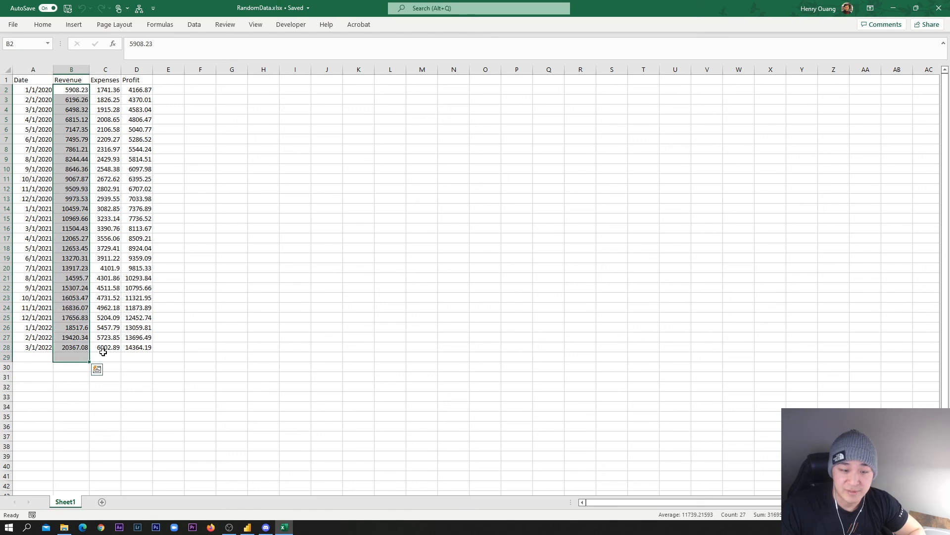
left_click(453, 283)
left_click(894, 8)
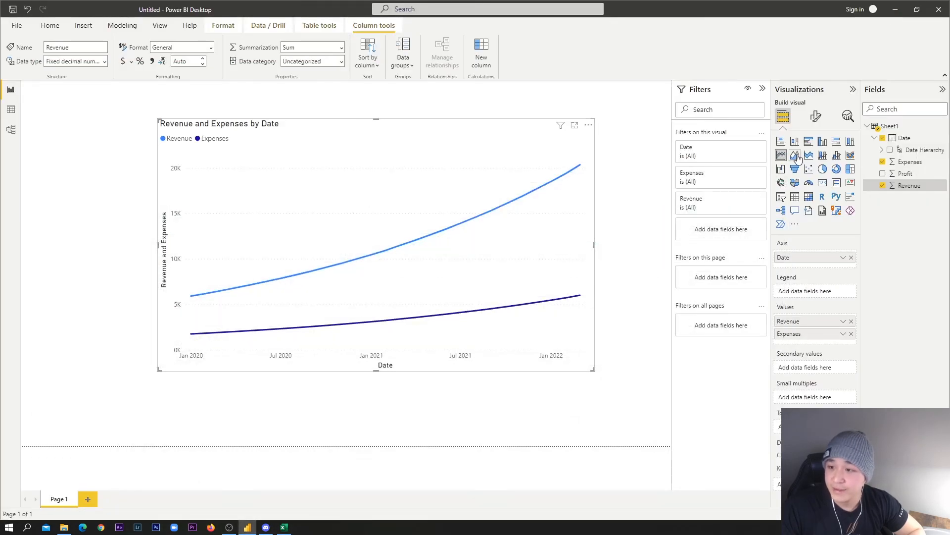
Try the visual as other types, including stacked column, donut and gauge, and return it to a line chart
left_click(795, 155)
left_click(809, 155)
left_click(822, 155)
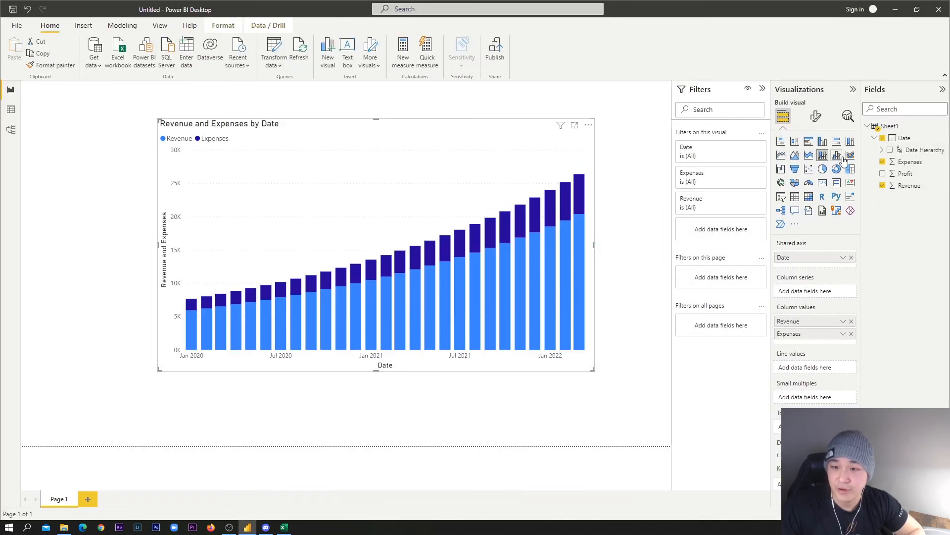
left_click(849, 155)
left_click(837, 170)
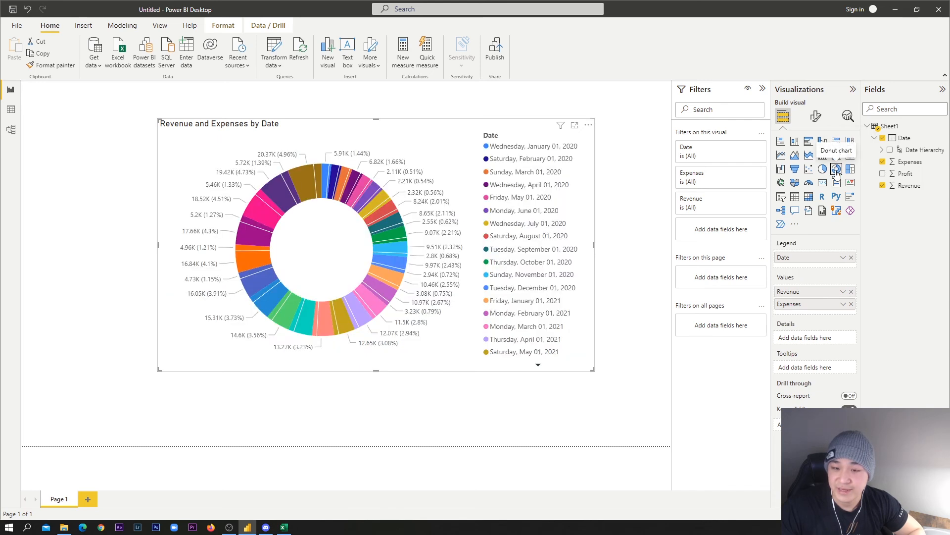
left_click(808, 183)
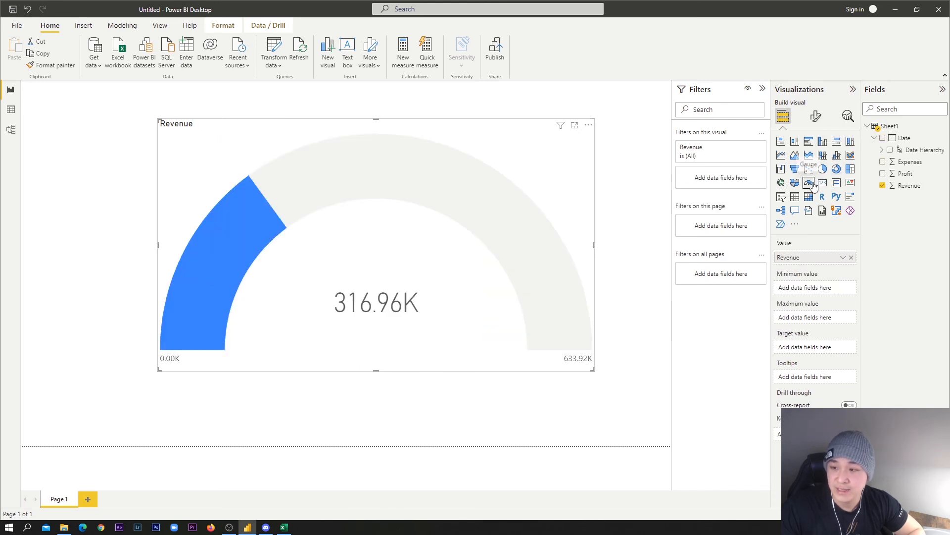
left_click(782, 156)
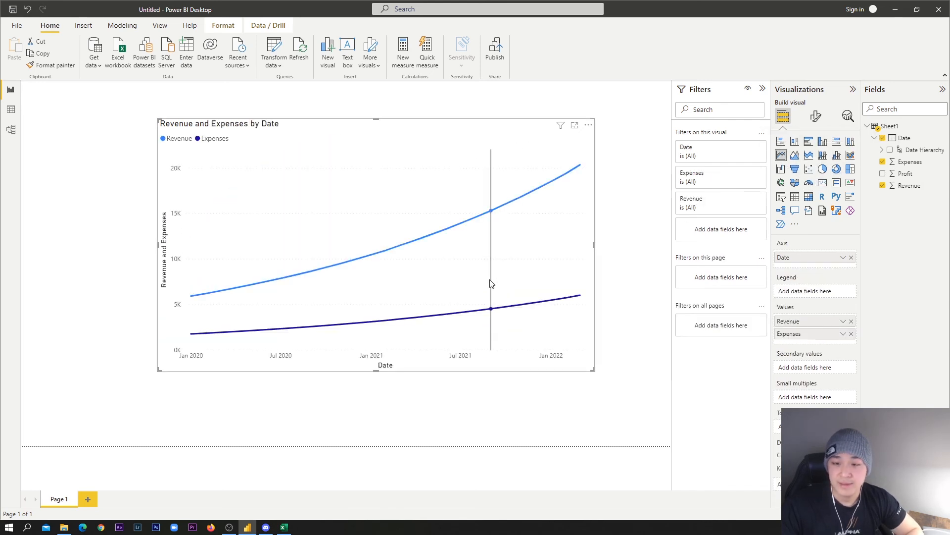
Try the Profit field in the line chart and take it out again
left_click(883, 174)
left_click(884, 174)
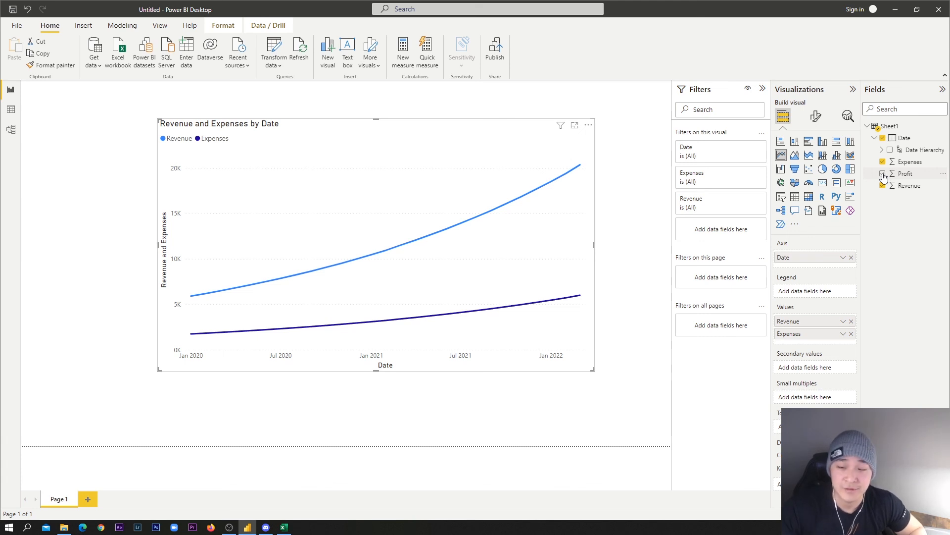
mouse_move(463, 175)
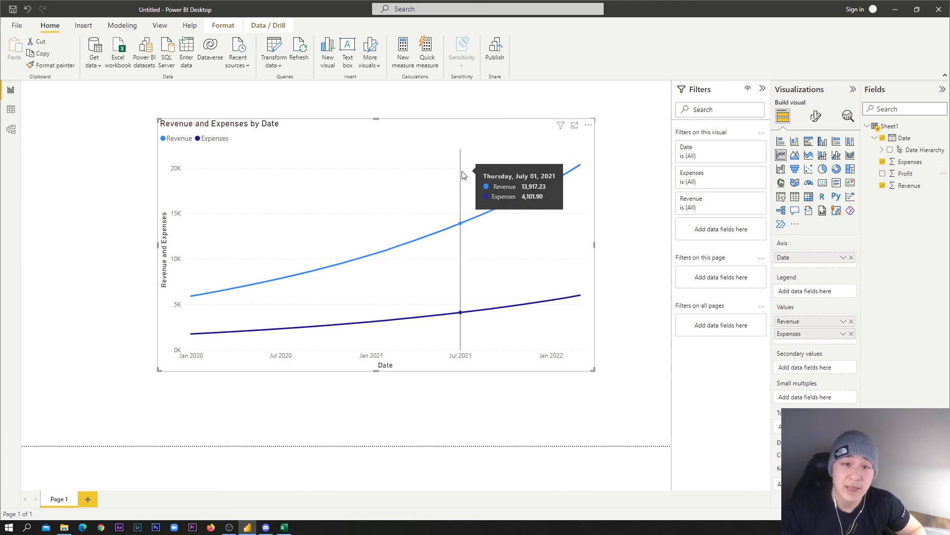